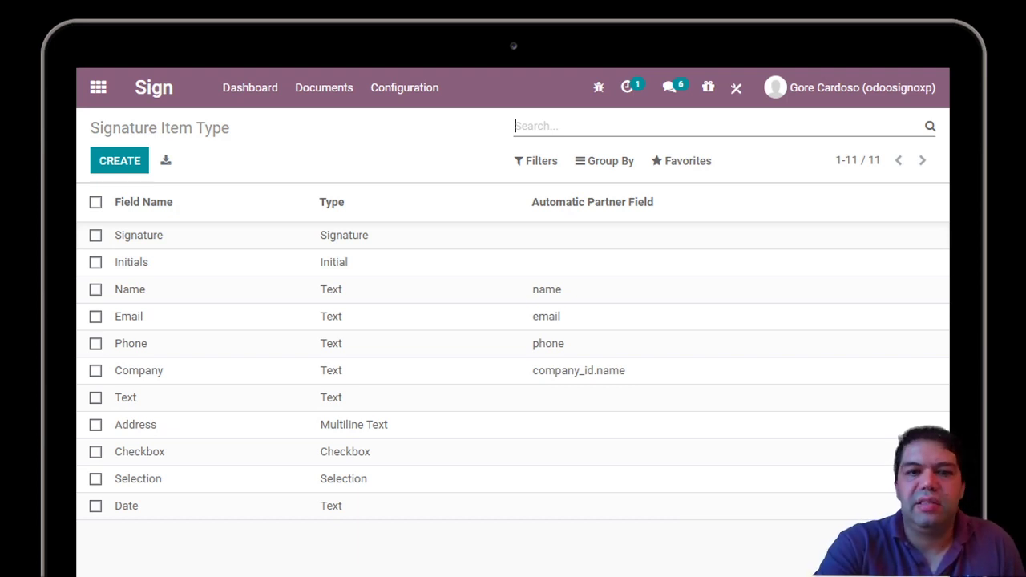
- Open the Initials signature item type record
click(131, 262)
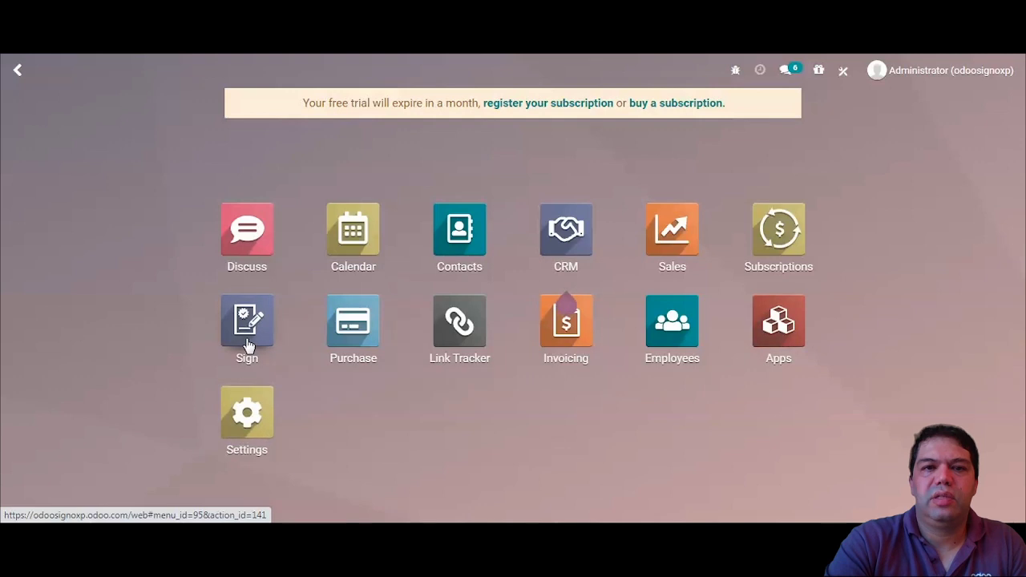
- Upload the NDA PDF as a new template in Sign and start editing its name
click(248, 345)
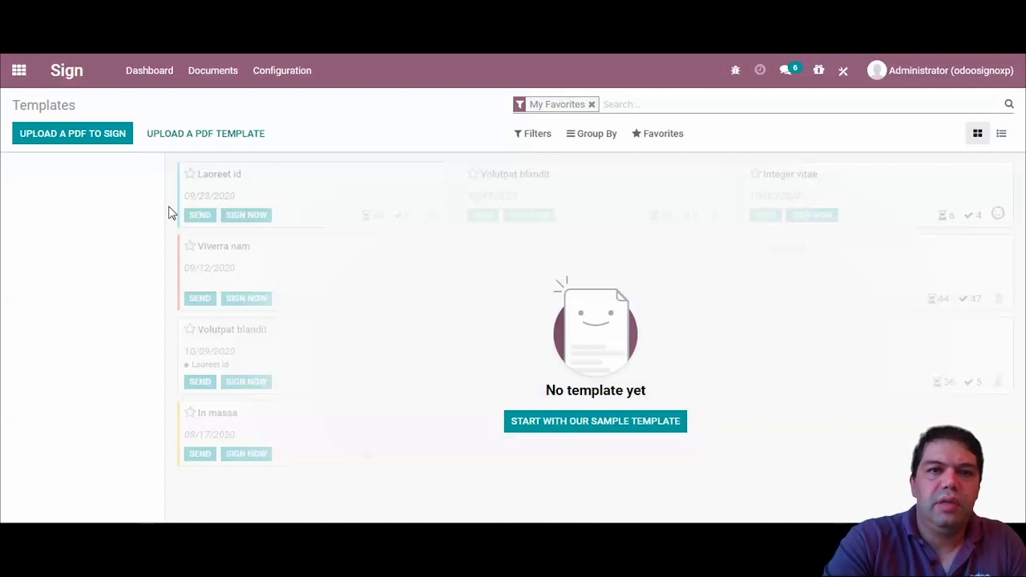
click(188, 136)
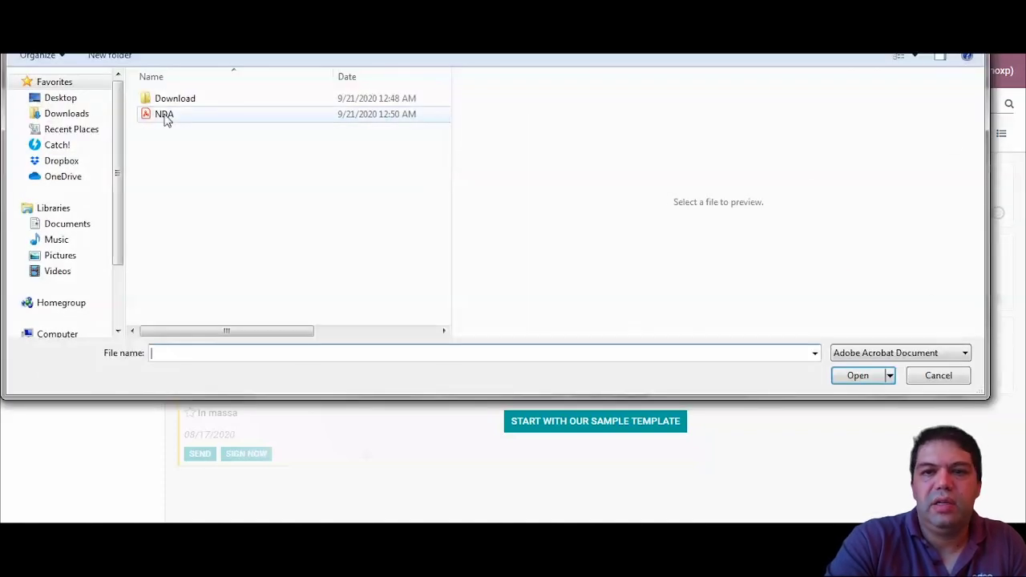
click(165, 114)
click(856, 377)
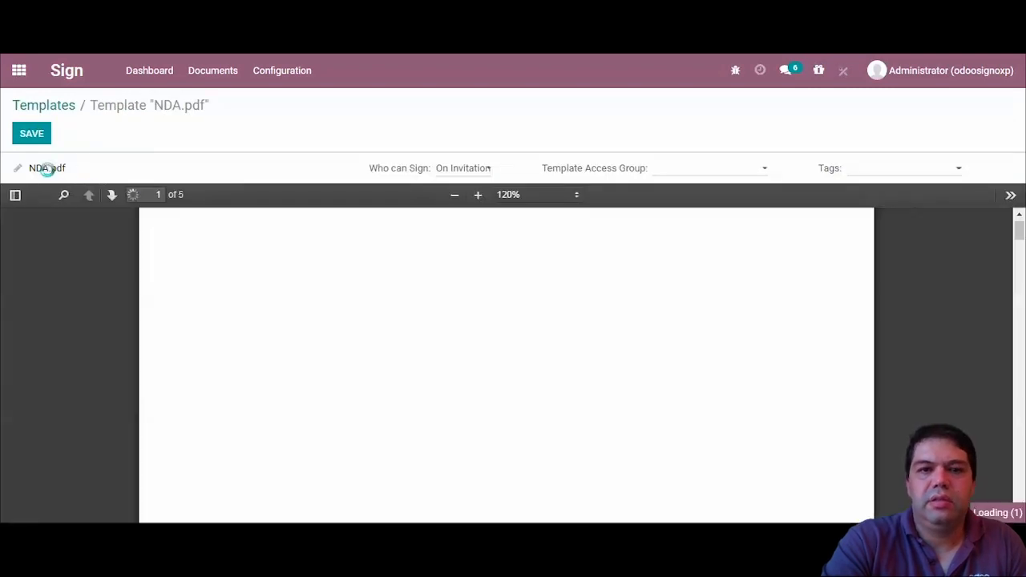
click(17, 169)
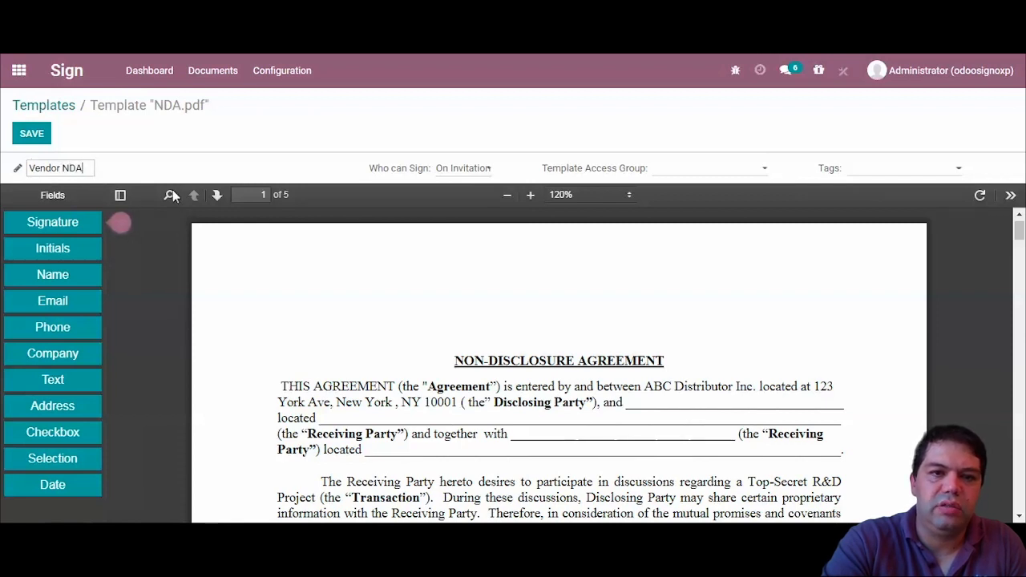
- Name the template 'Vendor NDA' and restrict its access group to Purchase / User
click(449, 174)
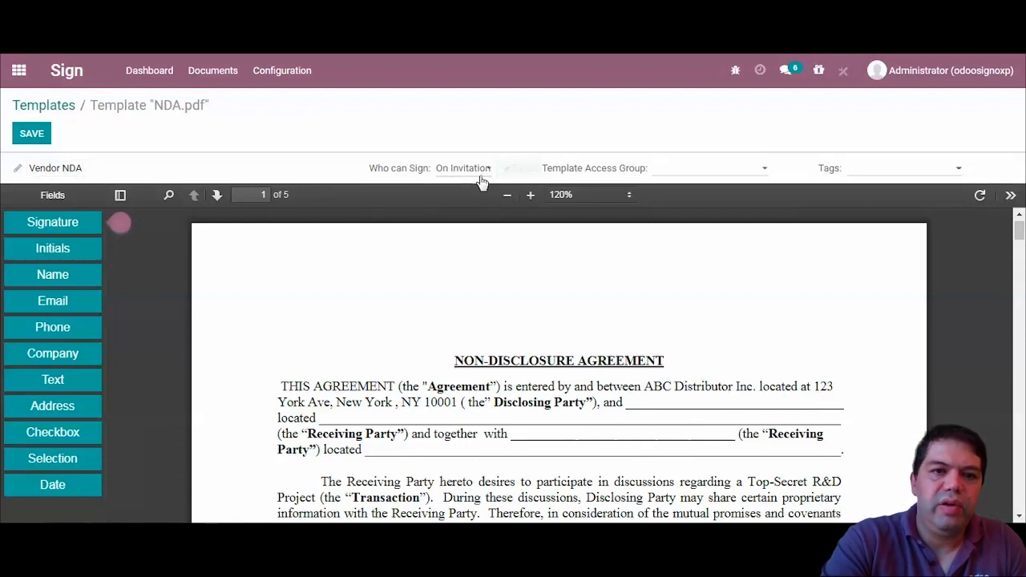
click(671, 180)
text(purchase)
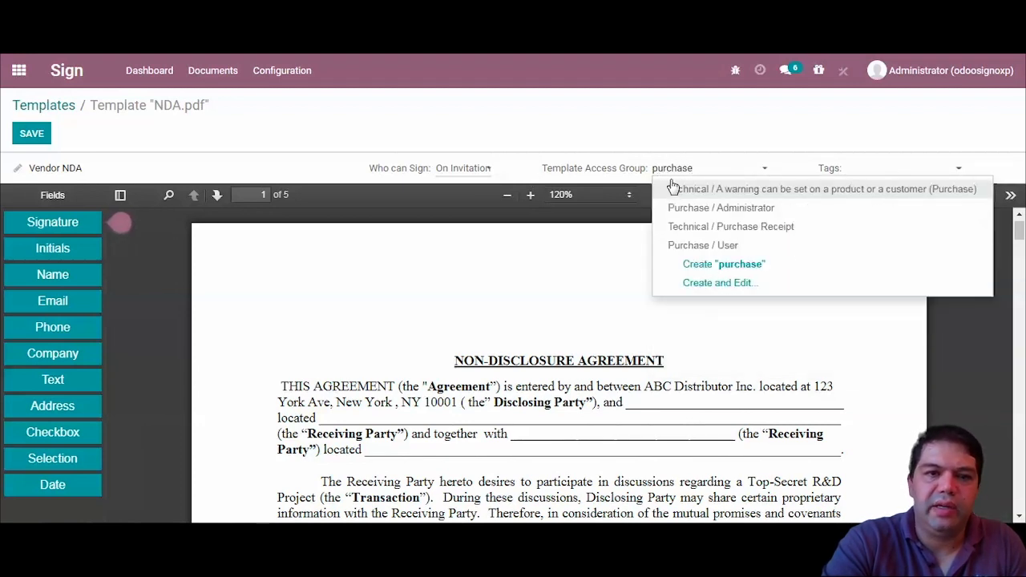
click(727, 253)
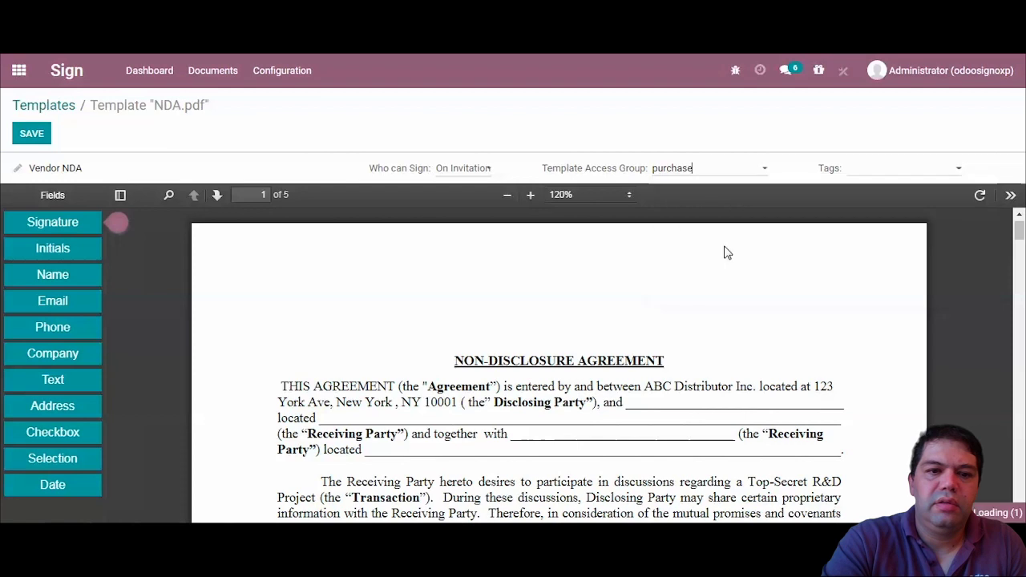
- Tag the Vendor NDA template with the existing NDA tag
click(872, 175)
text(N)
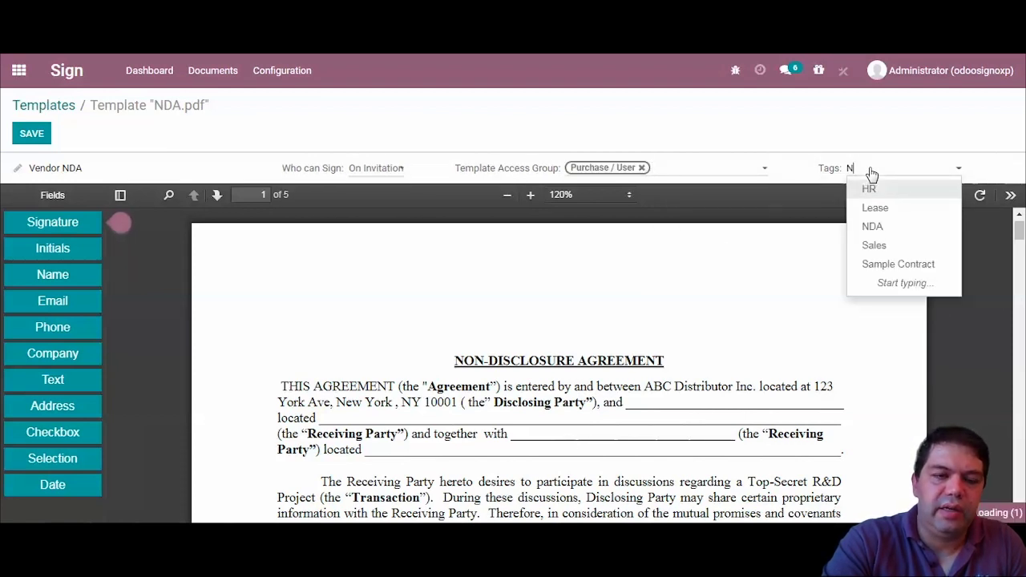
text(DA)
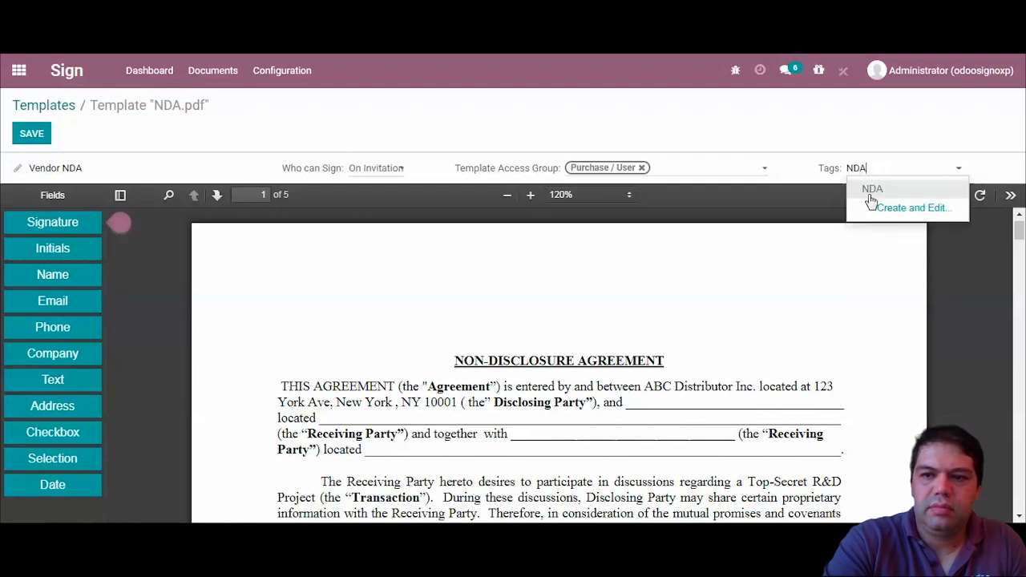
click(874, 191)
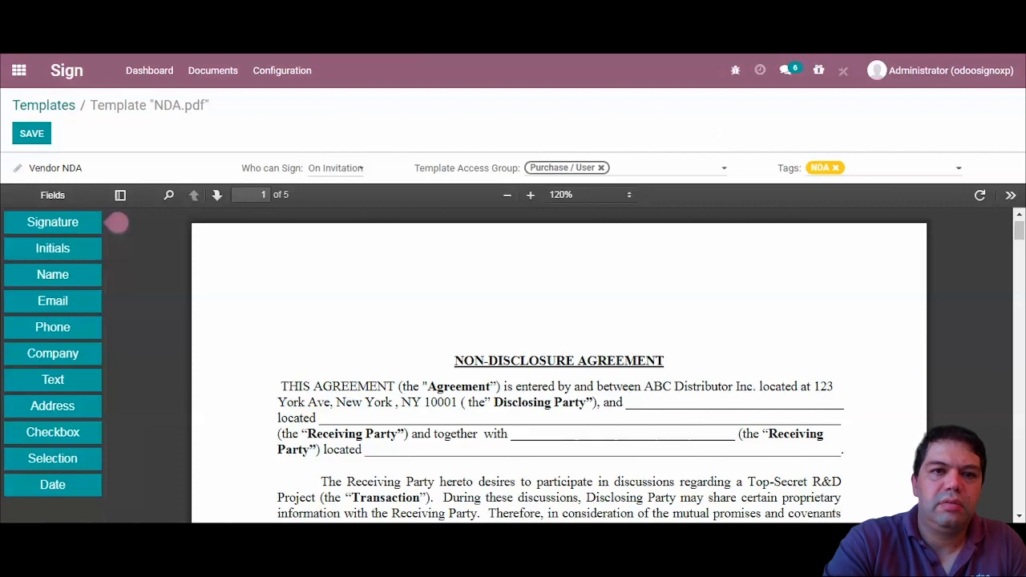
- Place a Company field across the first party's blank and set it to be filled by Vendor
drag(53, 357, 633, 403)
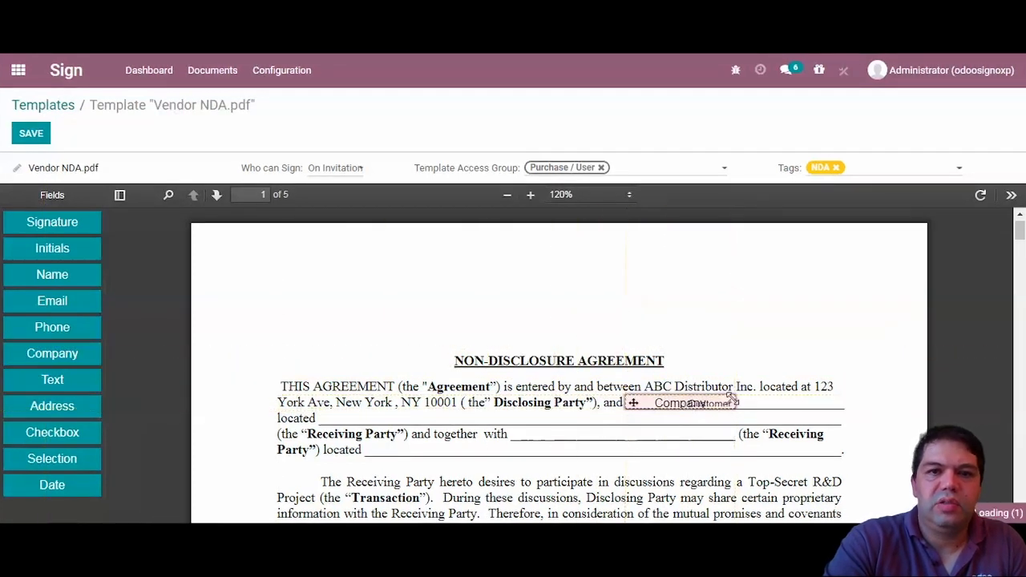
drag(733, 400, 841, 405)
click(829, 406)
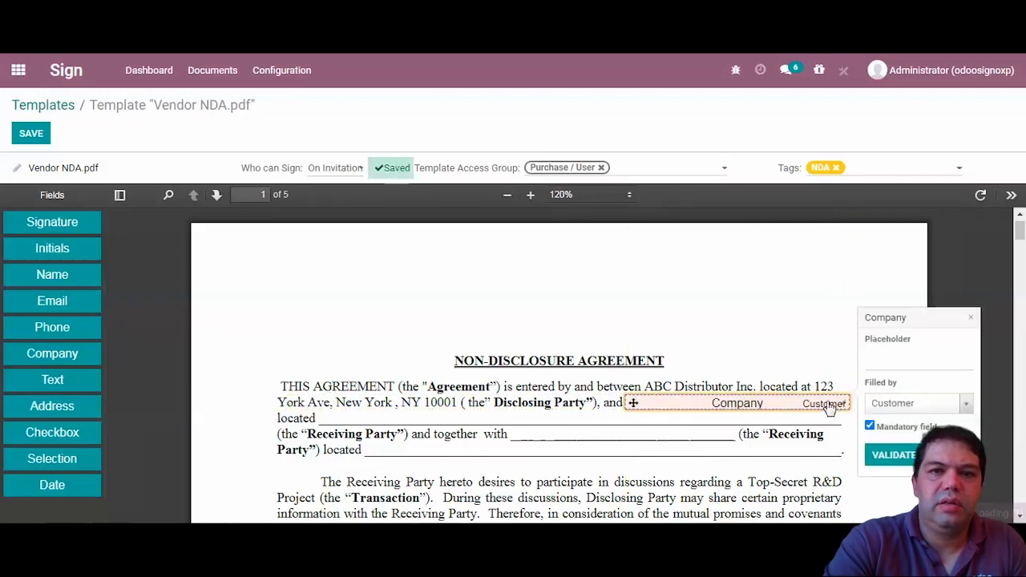
click(966, 407)
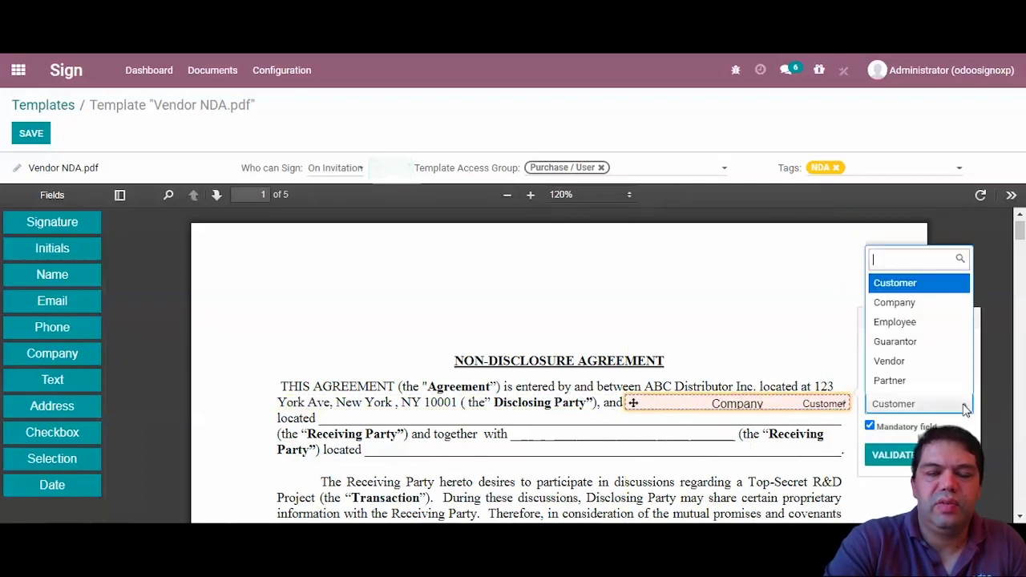
click(896, 361)
click(908, 462)
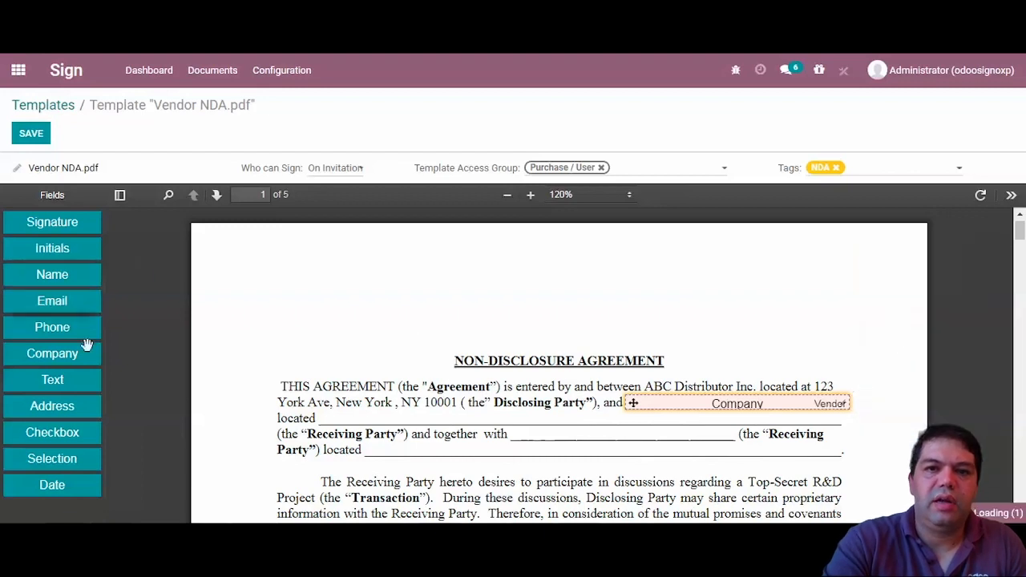
- Add a one-line Address field on the first 'located' line
drag(64, 405, 329, 373)
scroll(327, 401, down, 1)
drag(535, 405, 845, 383)
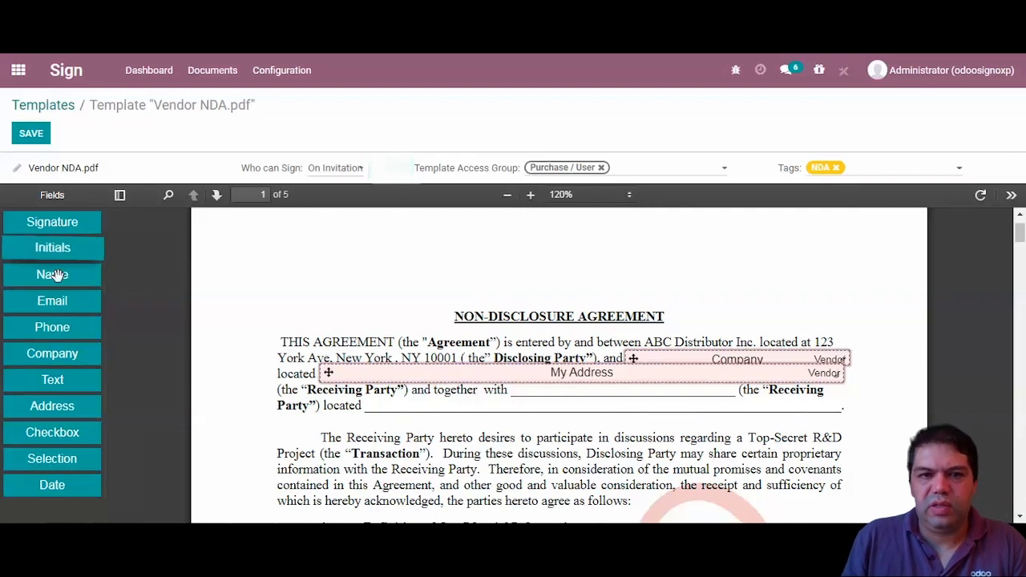
- Place a second, widened Company field on the blank after 'together with'
drag(69, 354, 513, 390)
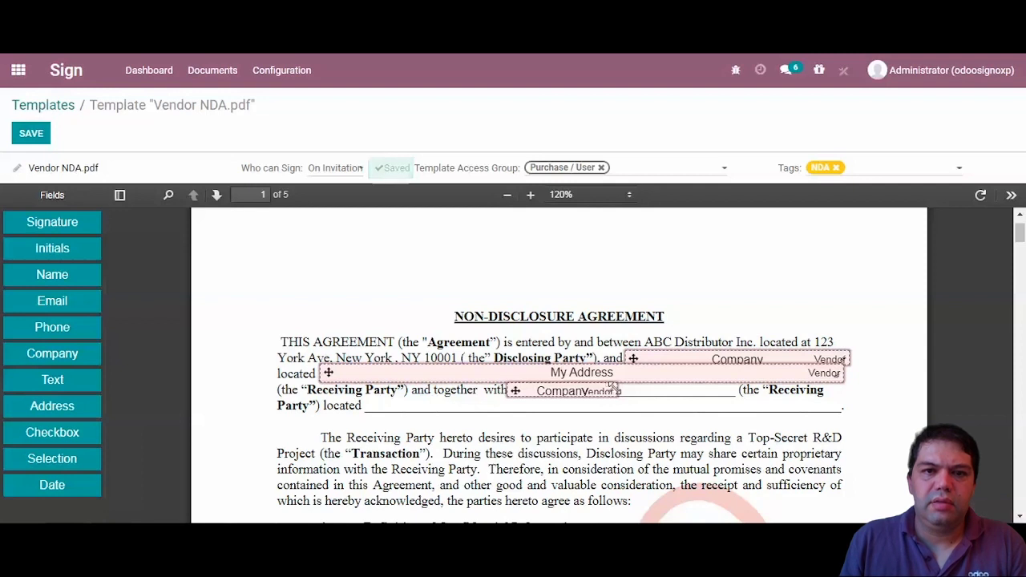
drag(612, 386, 736, 389)
drag(517, 390, 522, 390)
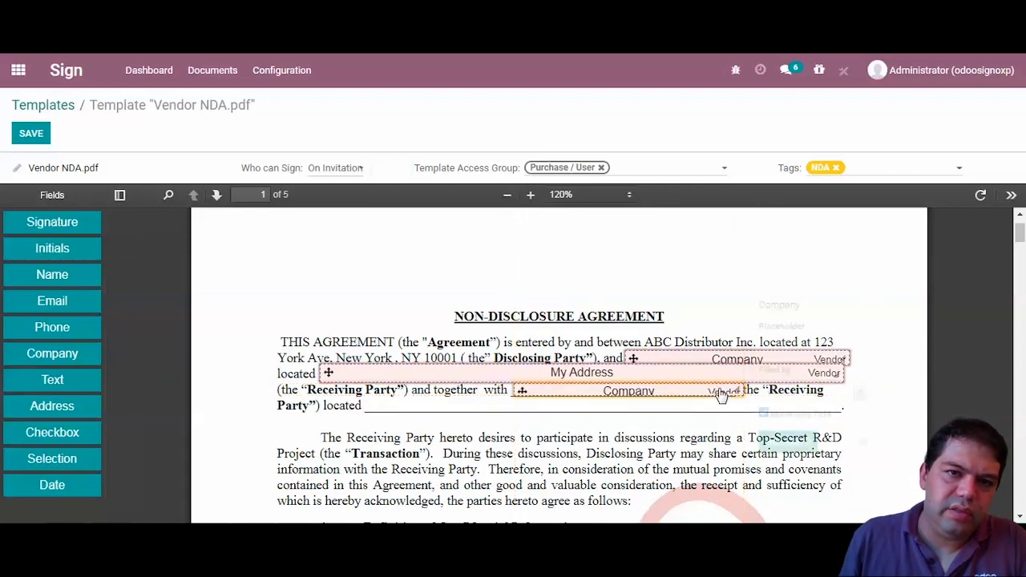
- Set the second Company field to be filled by Partner and nudge it into place
click(722, 394)
click(790, 391)
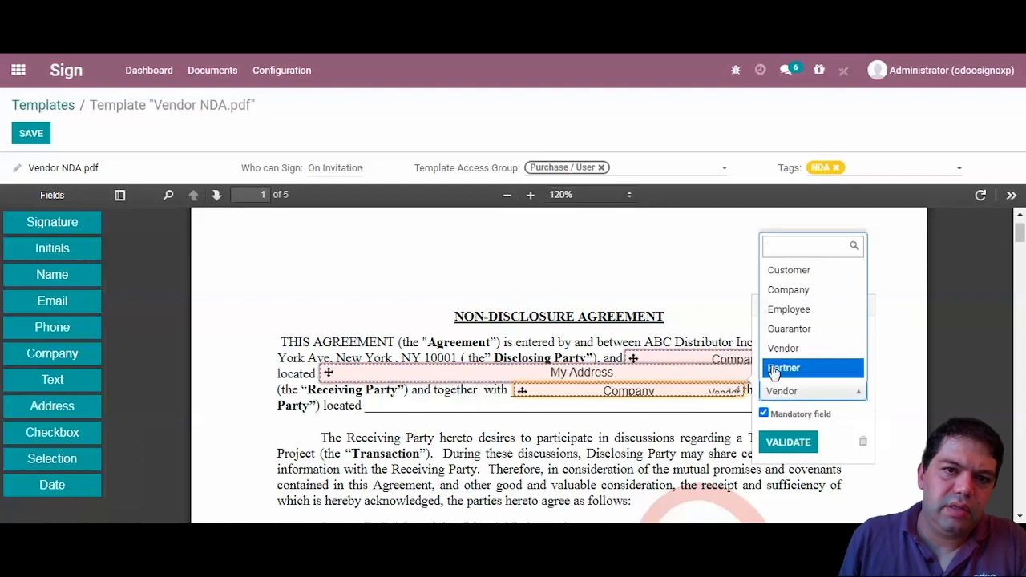
click(772, 371)
click(762, 443)
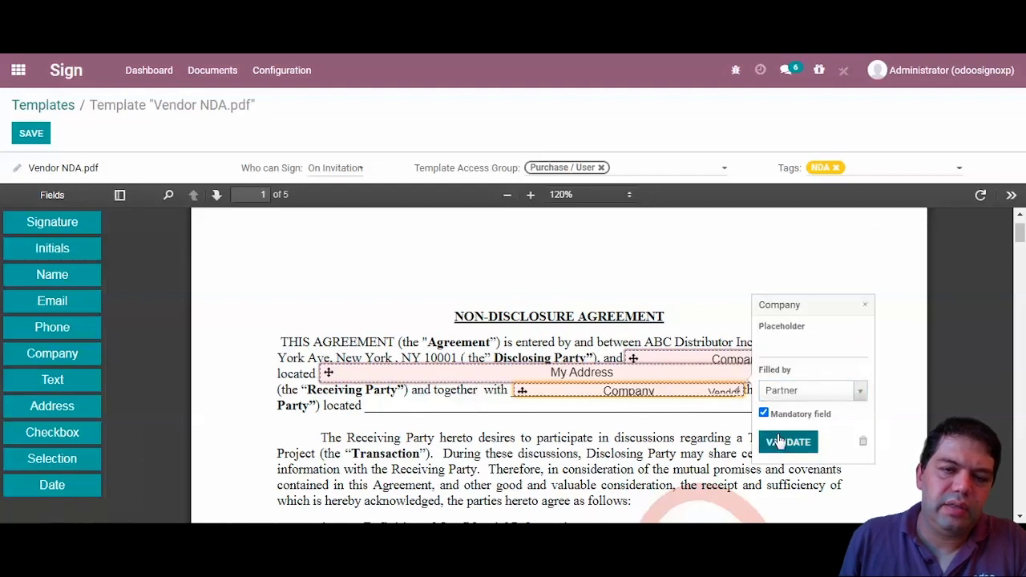
drag(645, 395, 647, 400)
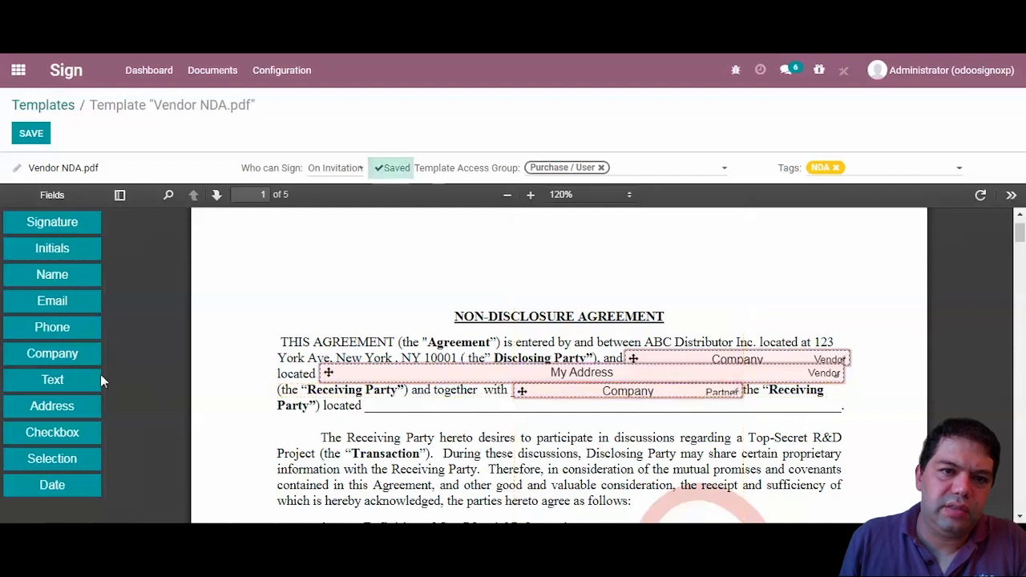
- Add a one-line Address field across the second 'located' line and an Initials field at the page top
drag(52, 406, 373, 403)
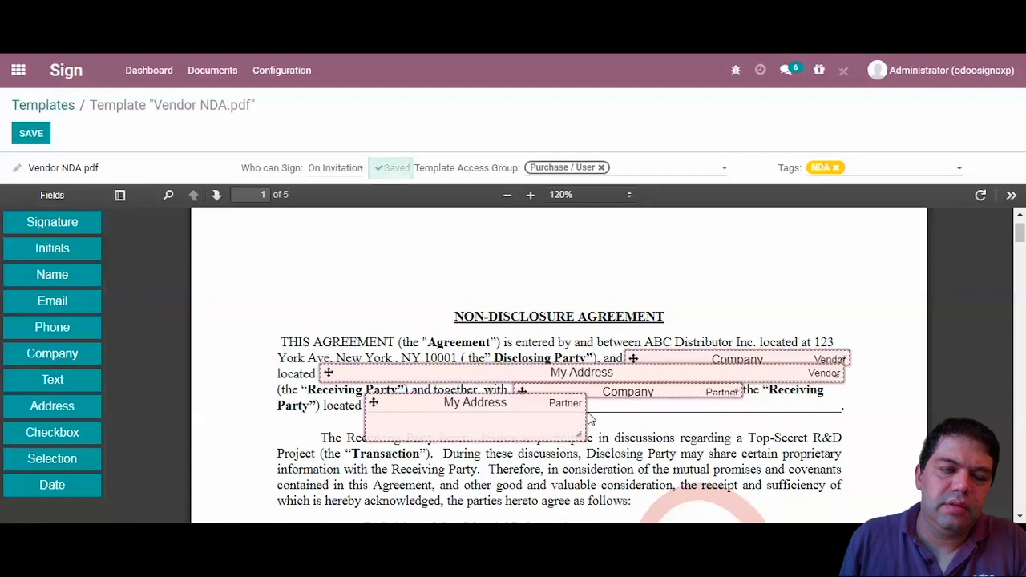
drag(578, 433, 762, 417)
drag(585, 406, 846, 408)
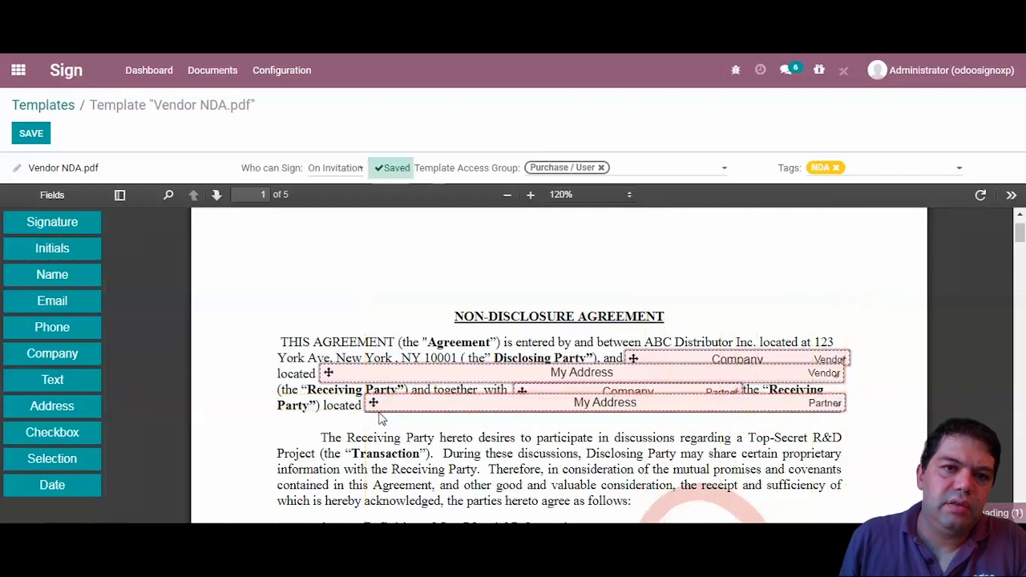
drag(374, 405, 373, 406)
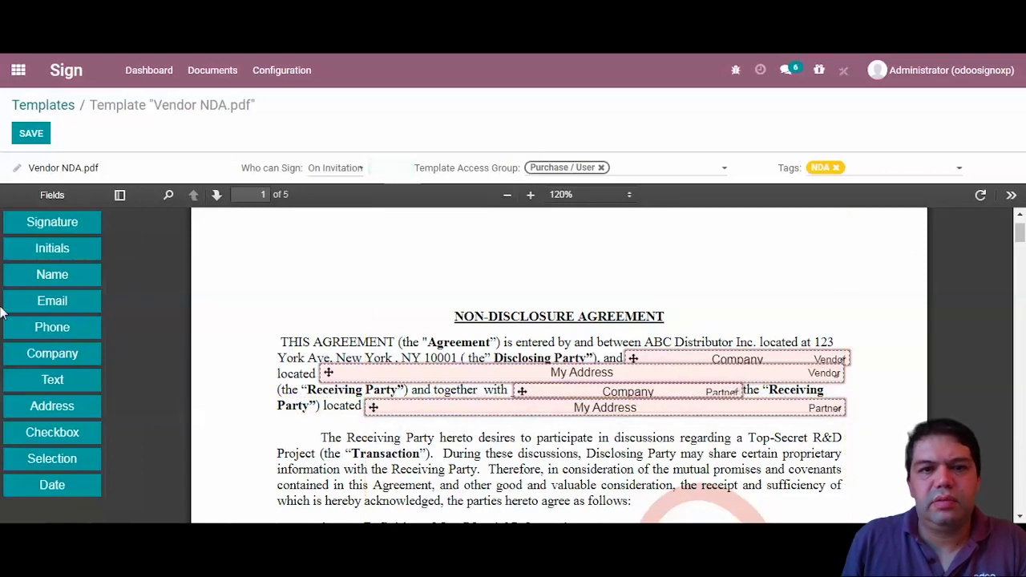
drag(49, 250, 870, 287)
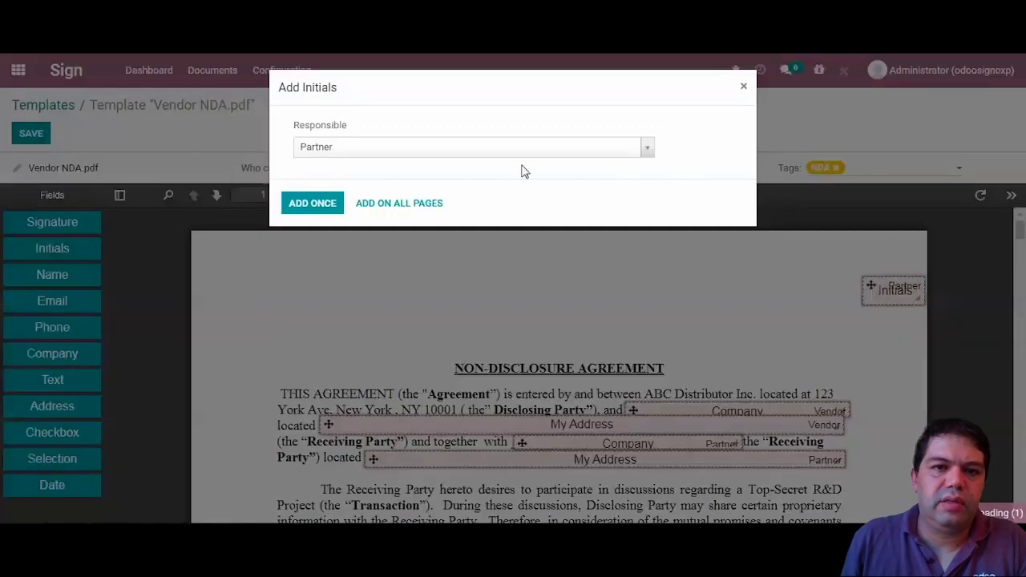
- Put Partner initials on every page, then add Vendor initials on page 1 only
click(399, 203)
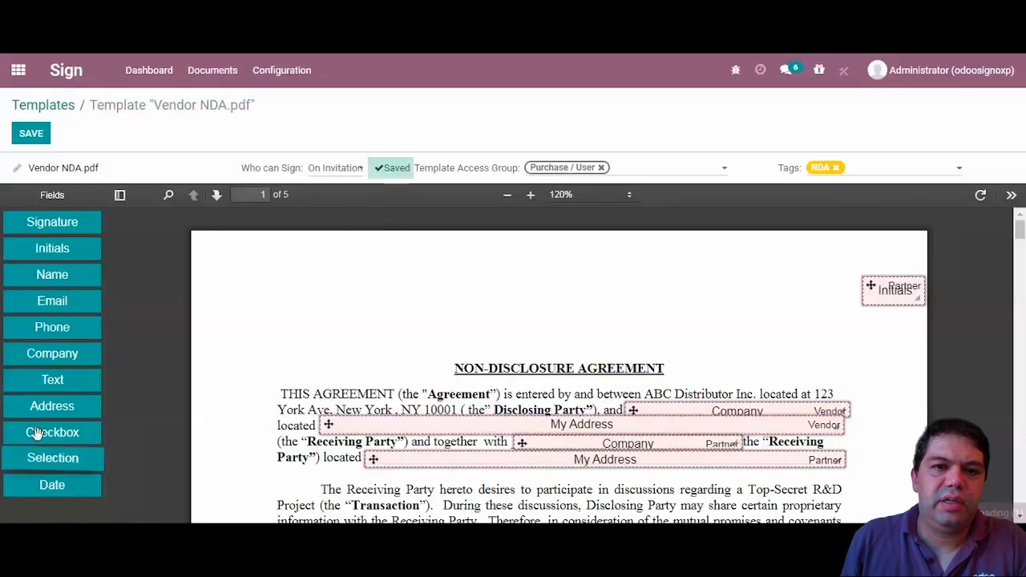
drag(50, 249, 869, 250)
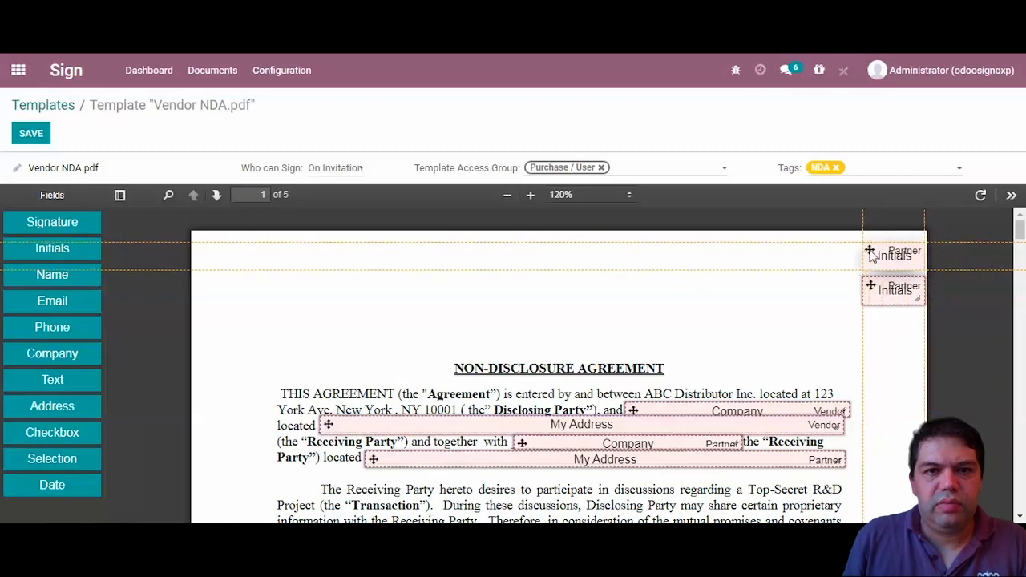
click(647, 151)
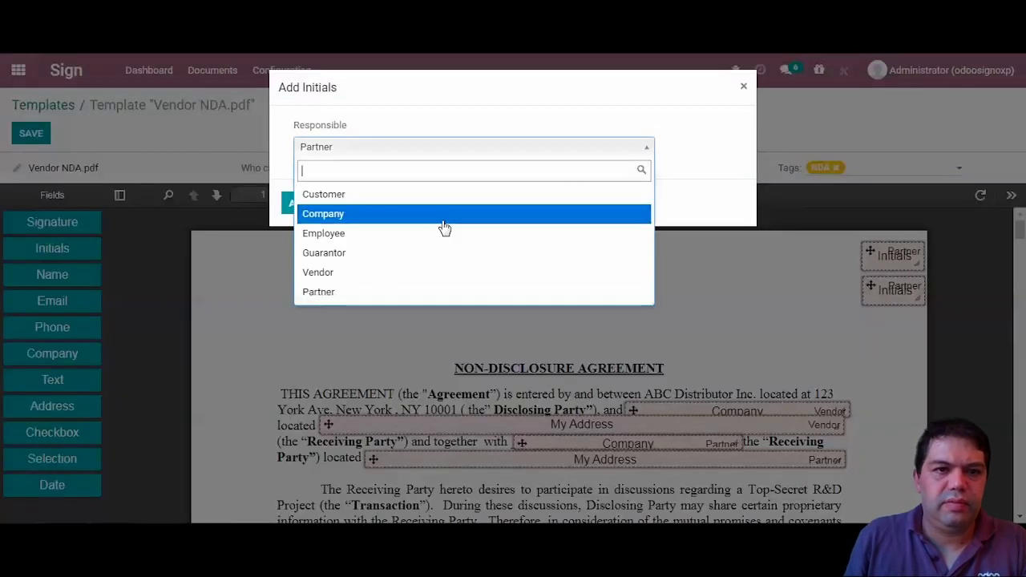
click(365, 273)
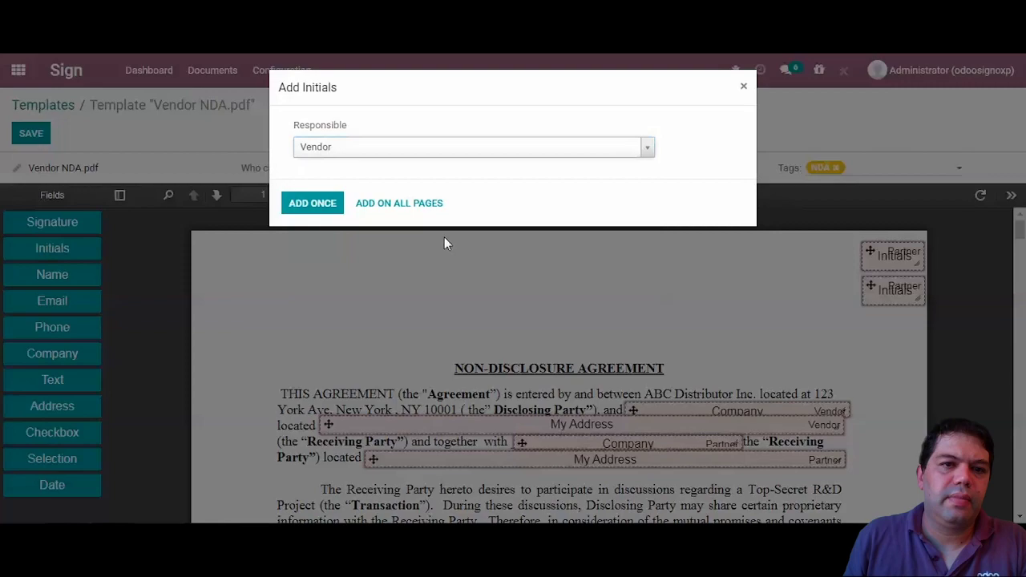
click(406, 206)
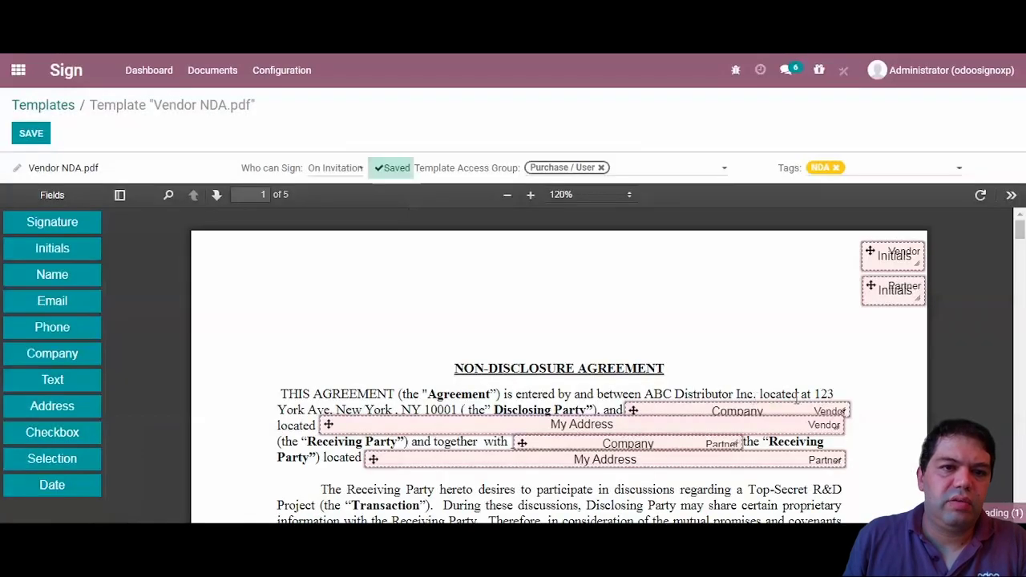
mouse_move(1019, 231)
mouse_down()
mouse_move(1020, 499)
mouse_move(1020, 483)
mouse_up()
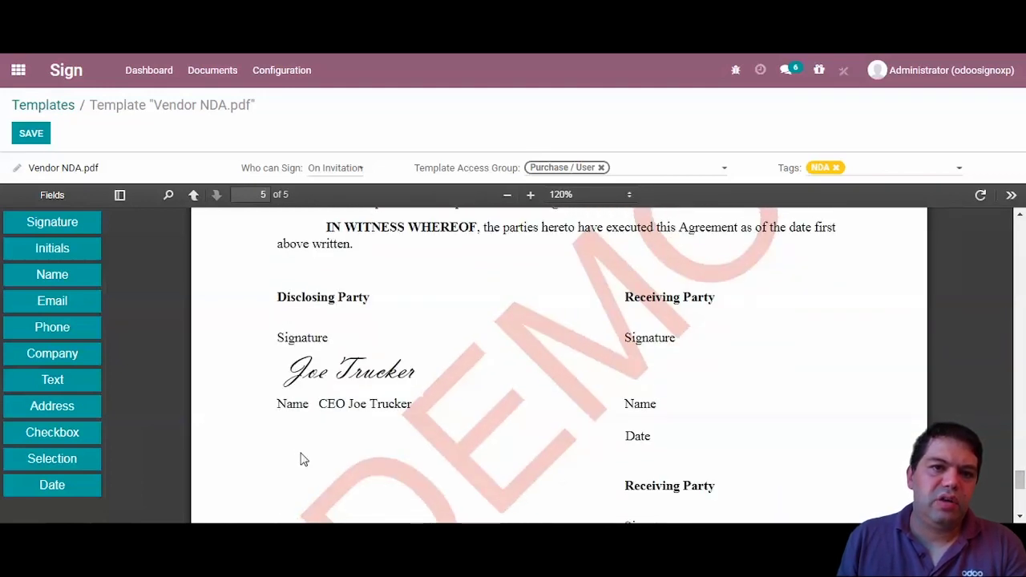
- Add Signature, Name and Date fields to the first Receiving Party block
mouse_move(34, 224)
mouse_down()
mouse_move(546, 355)
mouse_move(600, 389)
mouse_move(631, 360)
mouse_up()
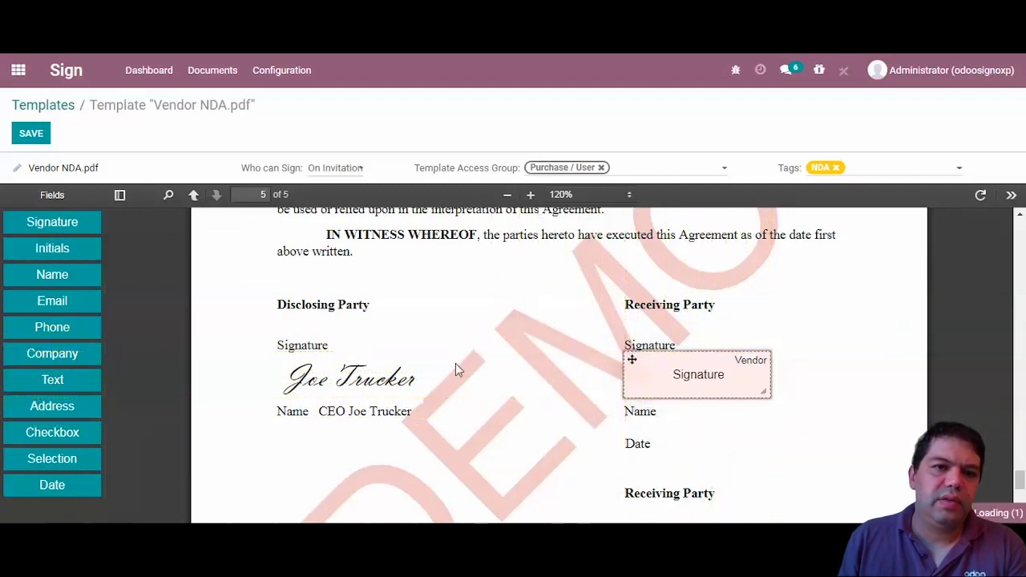
mouse_move(50, 274)
mouse_down()
mouse_move(442, 348)
mouse_move(650, 435)
mouse_move(630, 360)
mouse_up()
drag(50, 485, 632, 331)
- Add Partner Signature, Name and Date fields to the second Receiving Party block and save
mouse_move(41, 221)
mouse_down()
mouse_move(281, 287)
mouse_move(616, 438)
mouse_move(626, 355)
mouse_up()
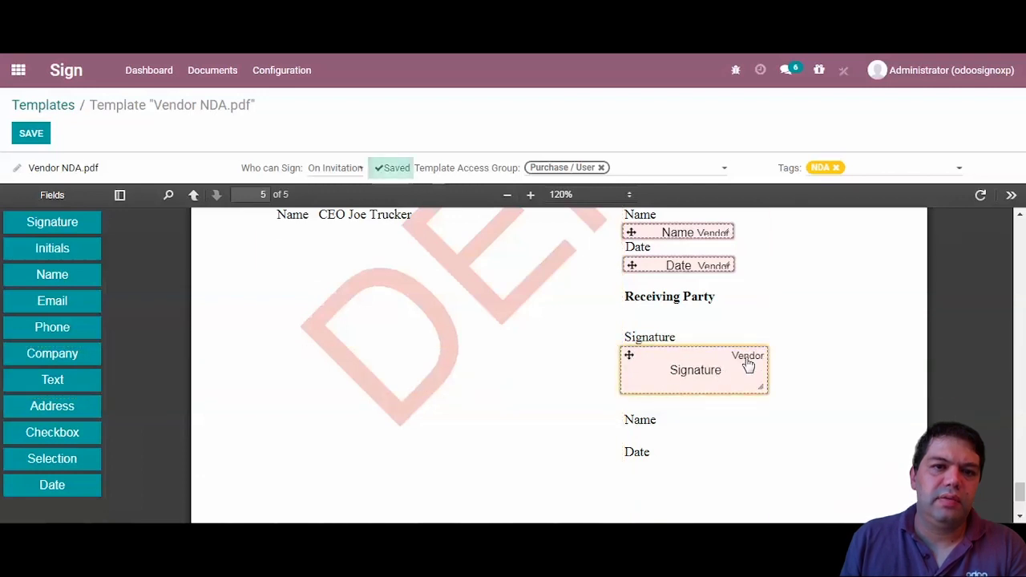
click(726, 373)
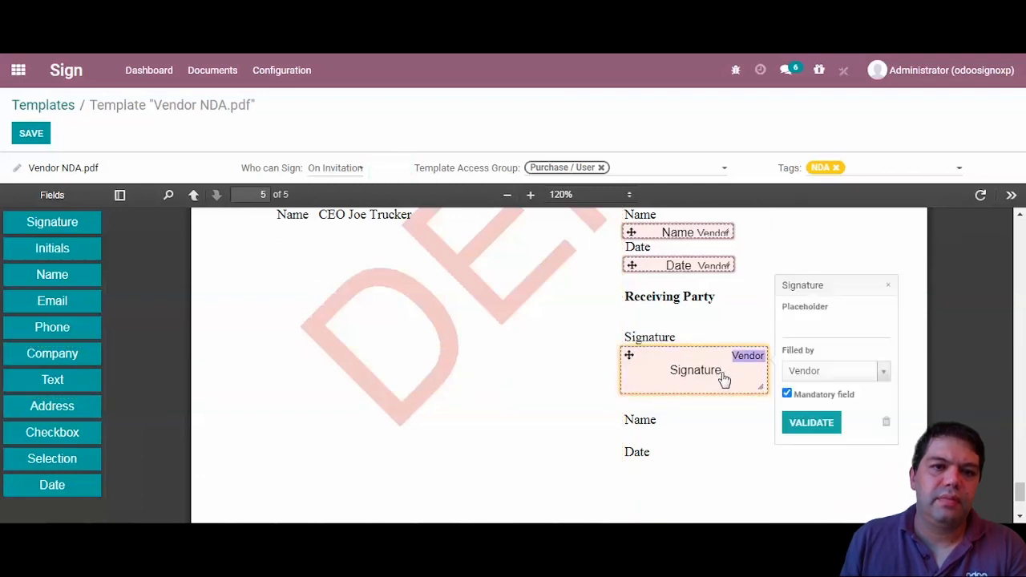
click(819, 371)
click(809, 350)
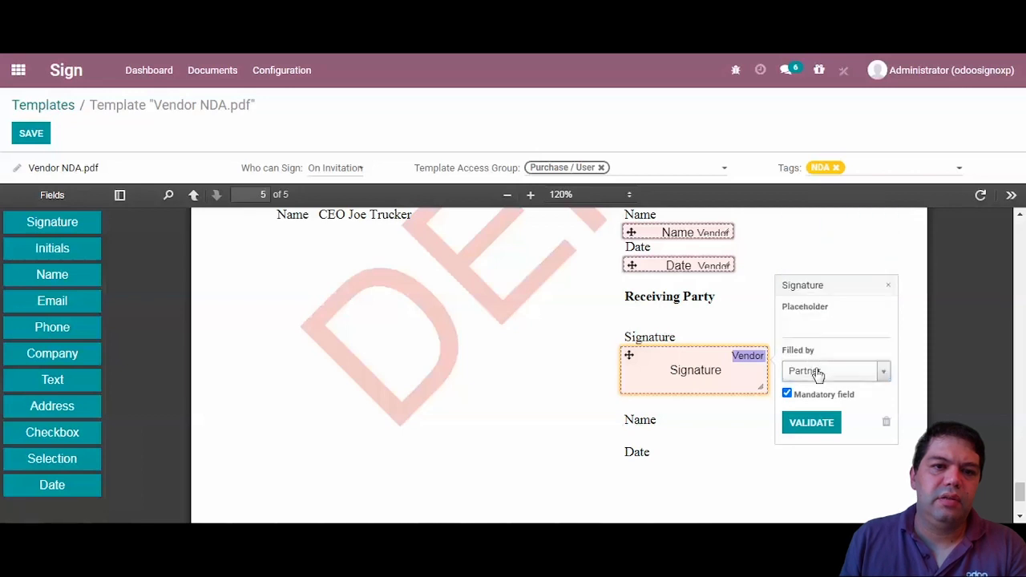
click(812, 424)
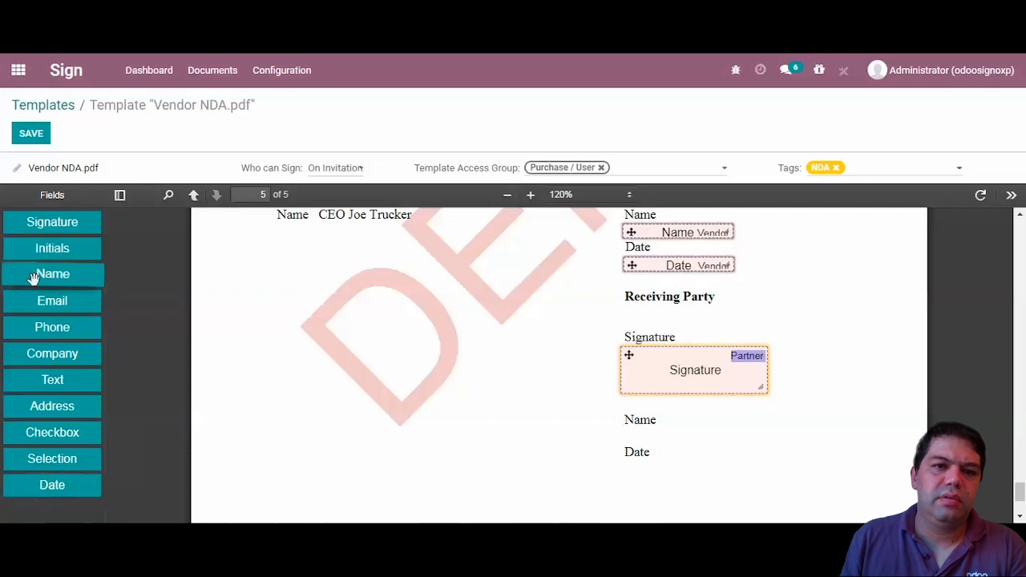
drag(41, 279, 630, 378)
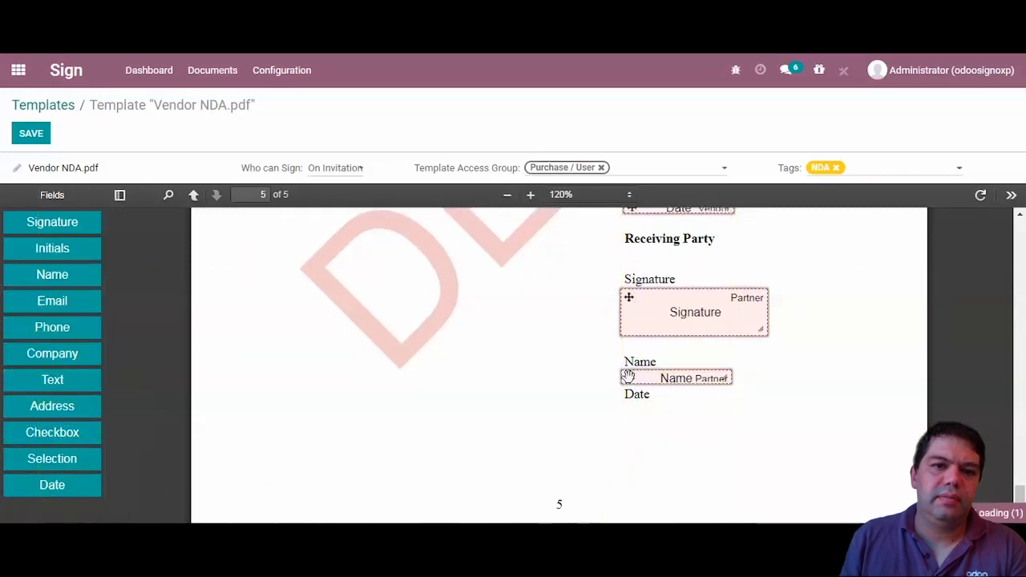
drag(55, 483, 628, 391)
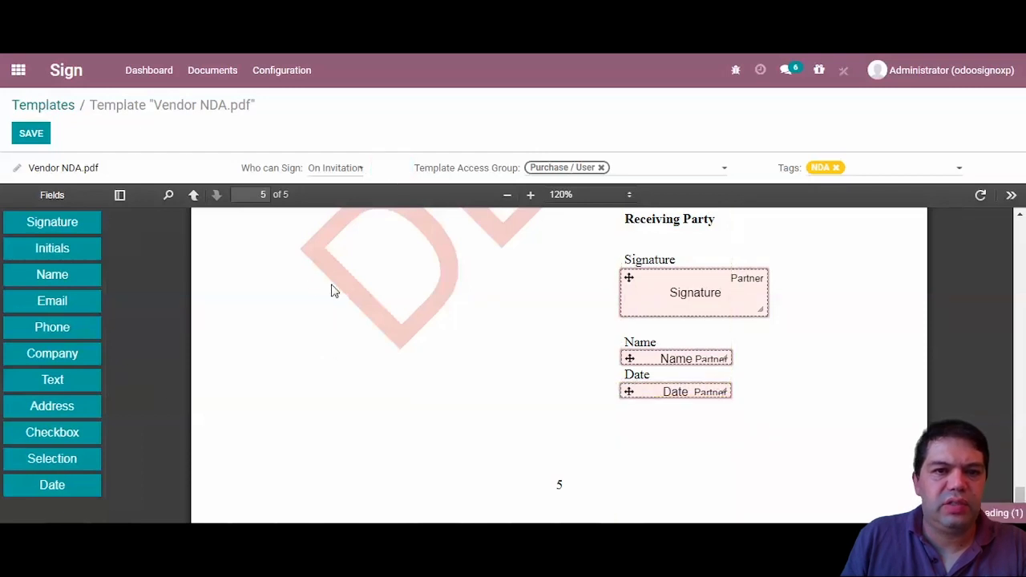
click(31, 134)
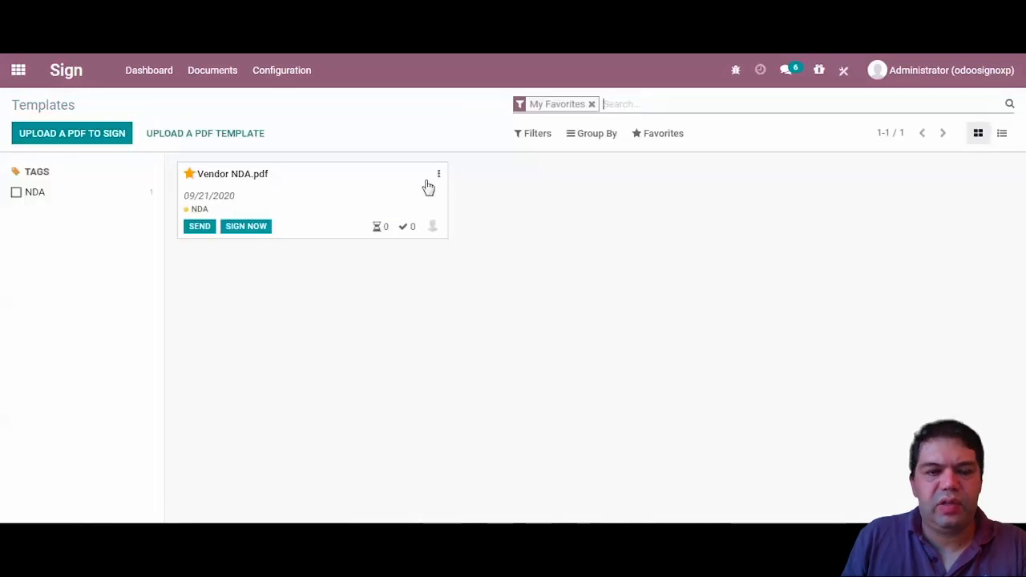
- Reopen Vendor NDA via Modify Template, then return to the Templates list
click(439, 173)
click(465, 223)
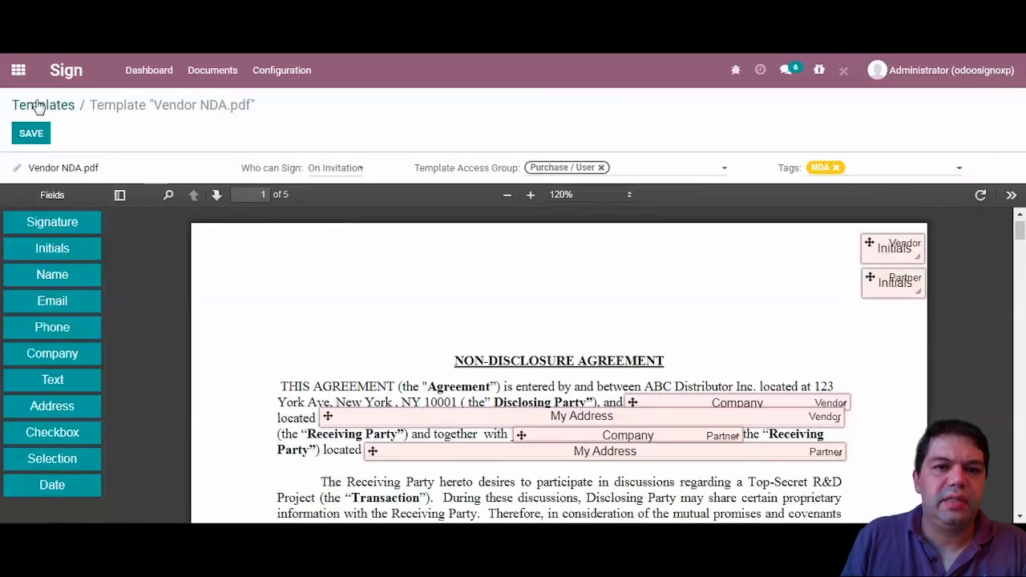
click(38, 106)
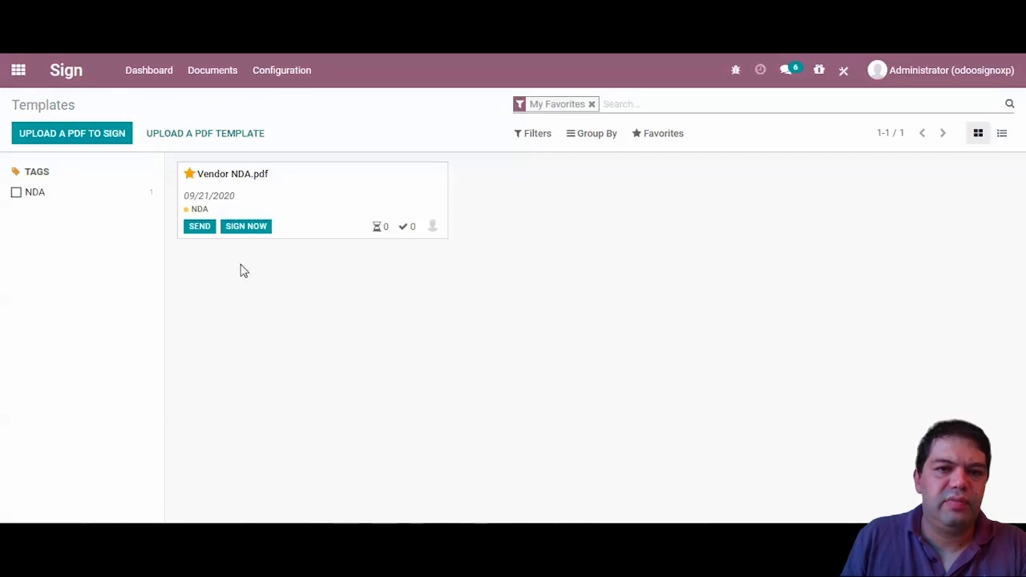
- Send the Vendor NDA for signature with Vendor as first signer and Partner as second
click(199, 227)
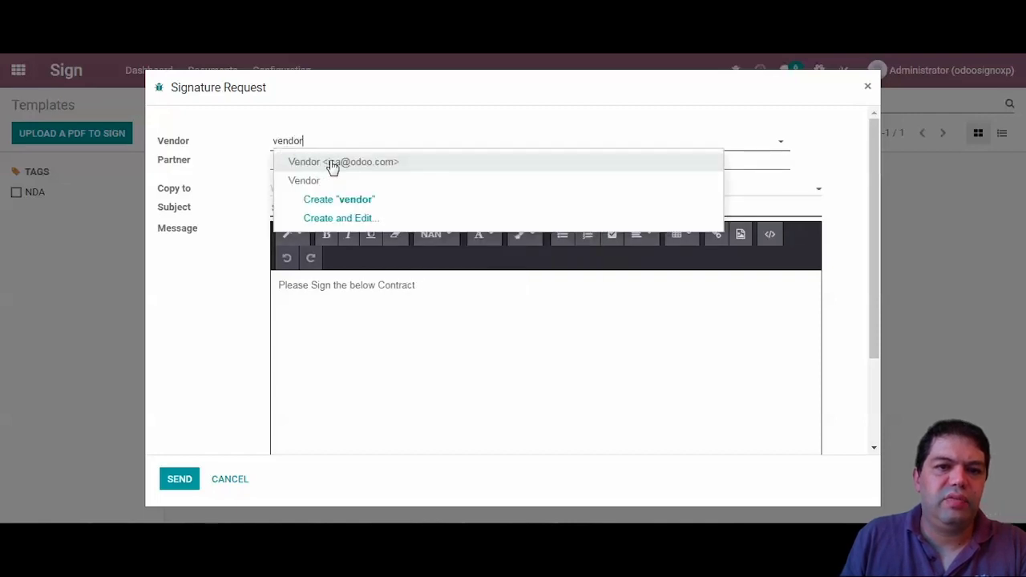
click(333, 164)
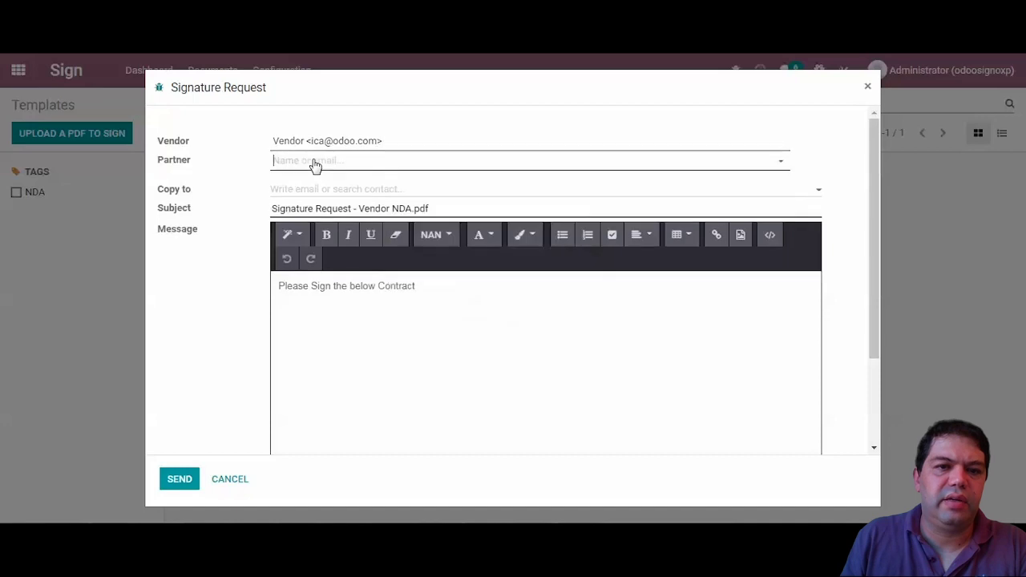
click(315, 165)
text(partner)
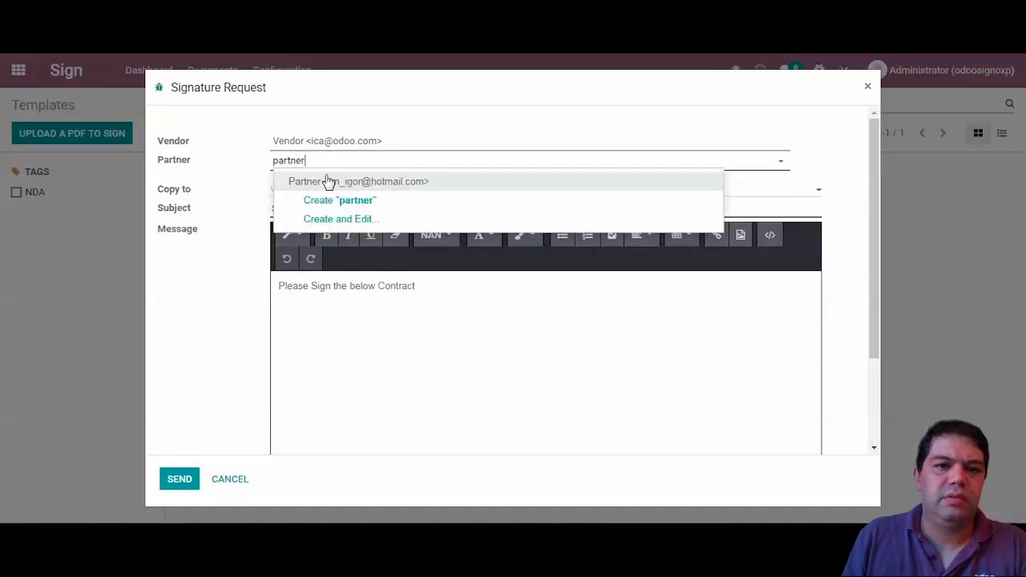
click(328, 182)
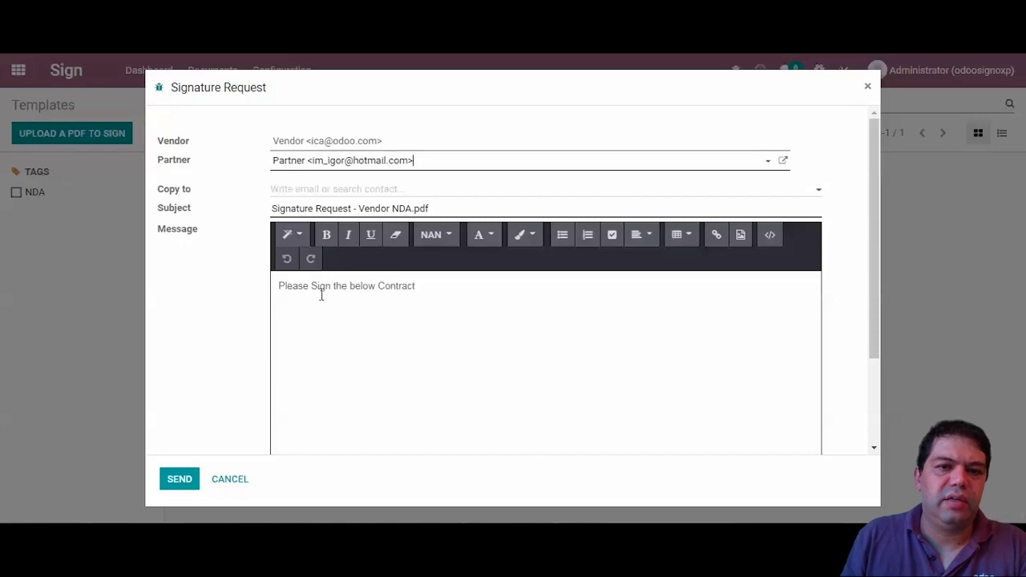
click(173, 484)
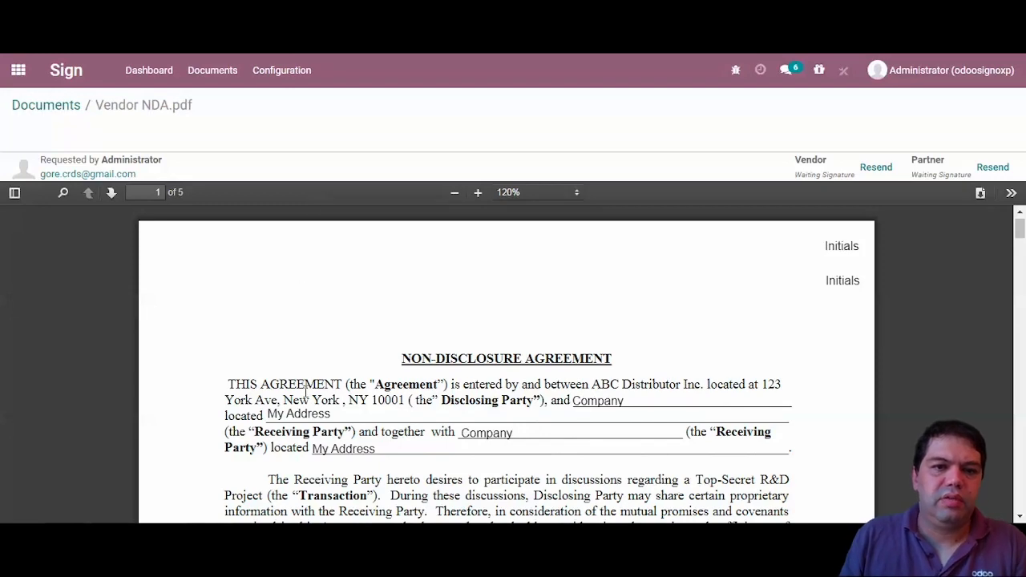
- As the Vendor, open the request e-mail and fill the first Initials field with drawn initials
click(312, 484)
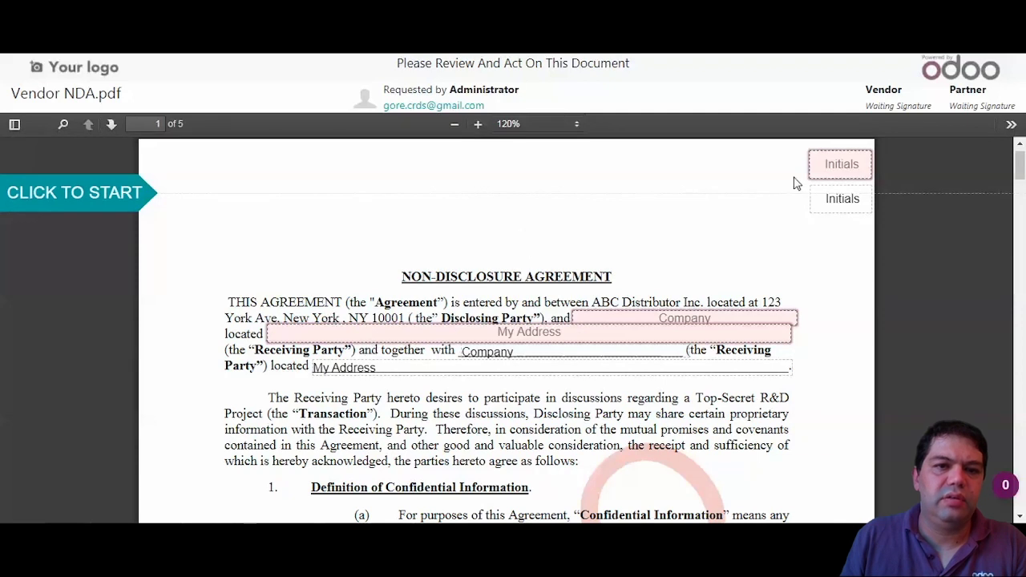
click(834, 165)
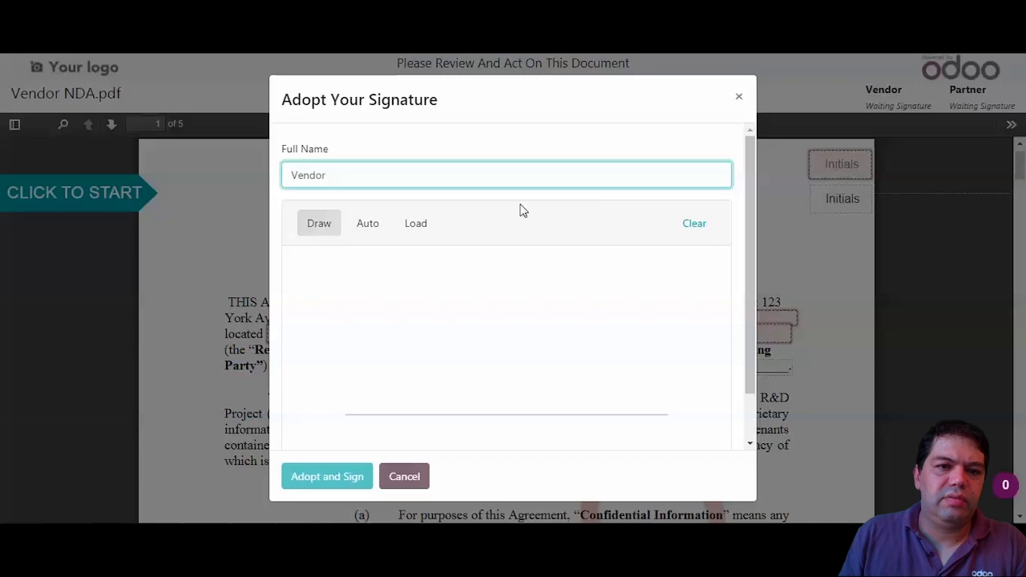
mouse_move(423, 369)
mouse_down()
mouse_move(430, 334)
mouse_move(430, 401)
mouse_move(495, 360)
mouse_move(487, 375)
mouse_up()
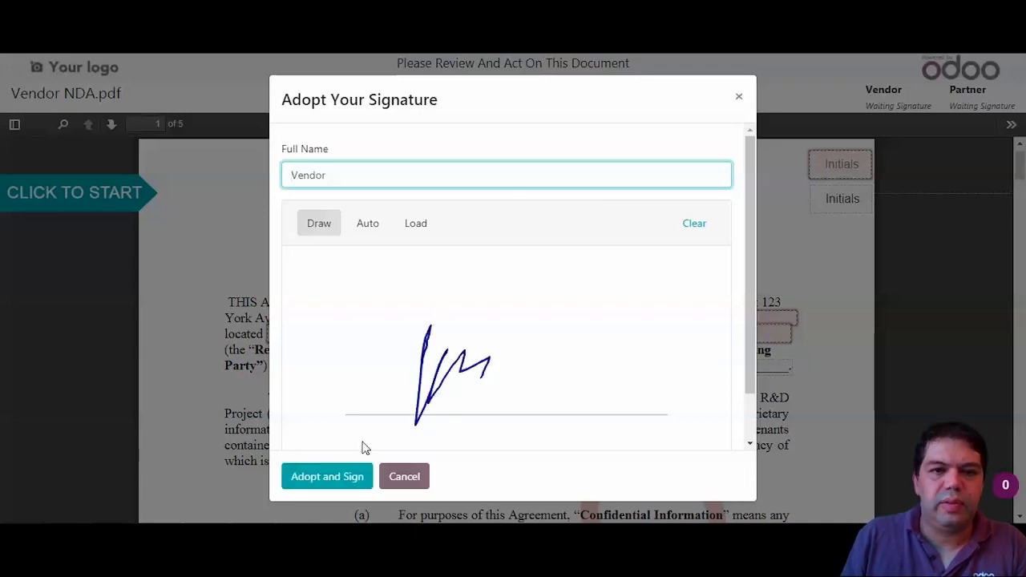
click(336, 479)
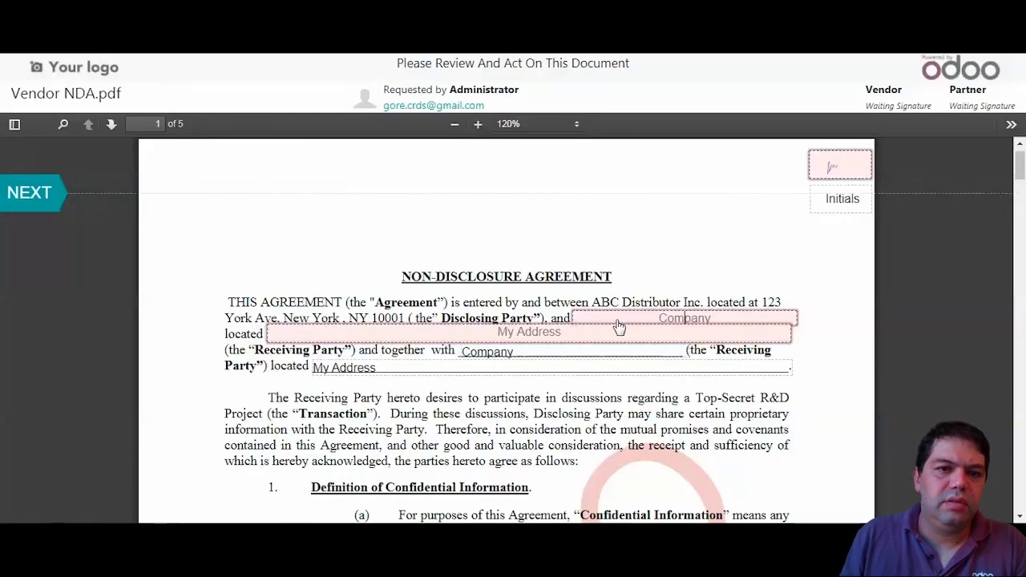
- Enter XYZ INC as the Vendor's company and 'XYZ AVE, San Francisco, CA' as the address
text(XYZ INC)
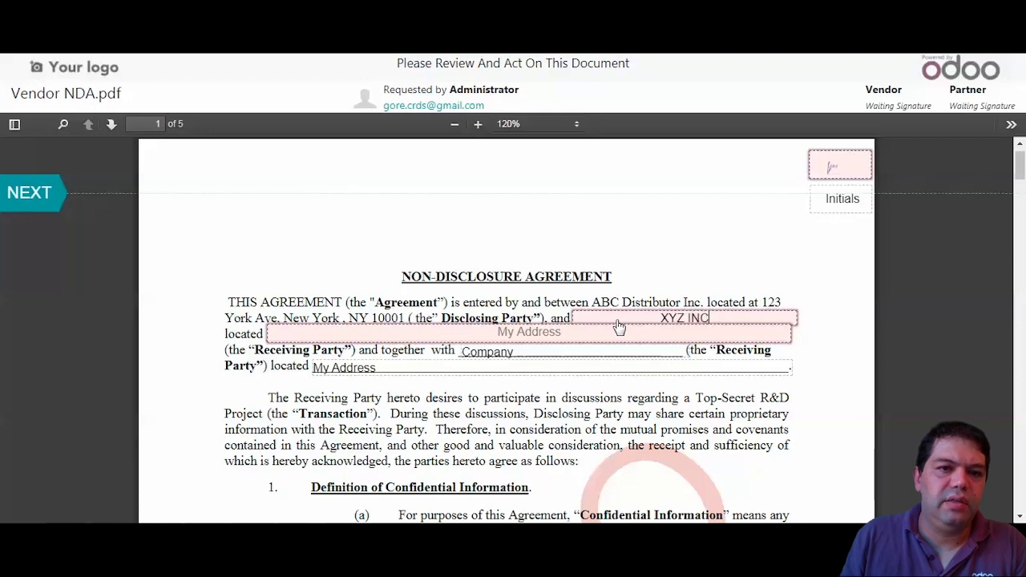
click(569, 331)
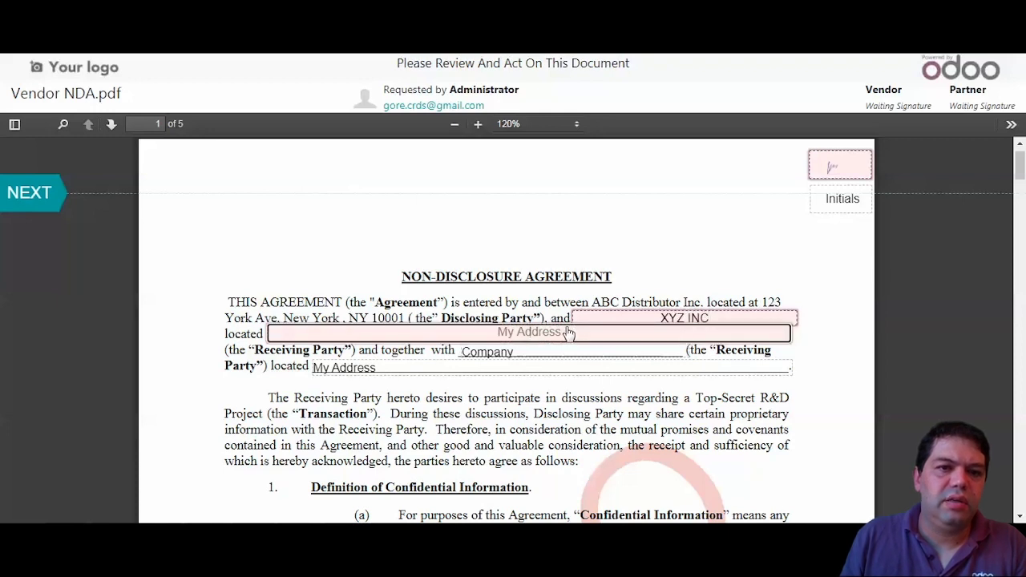
text(XYZ)
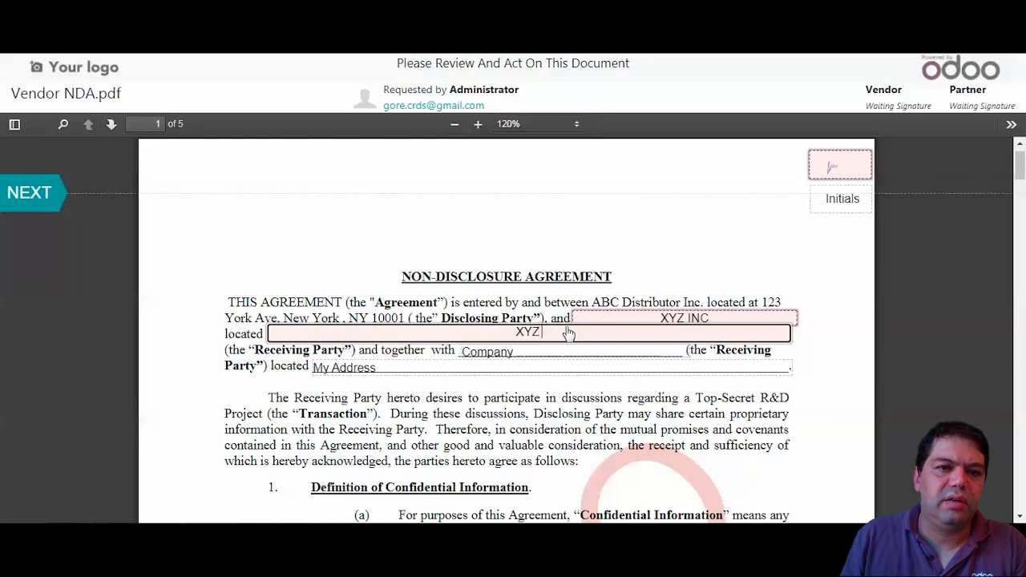
text( A)
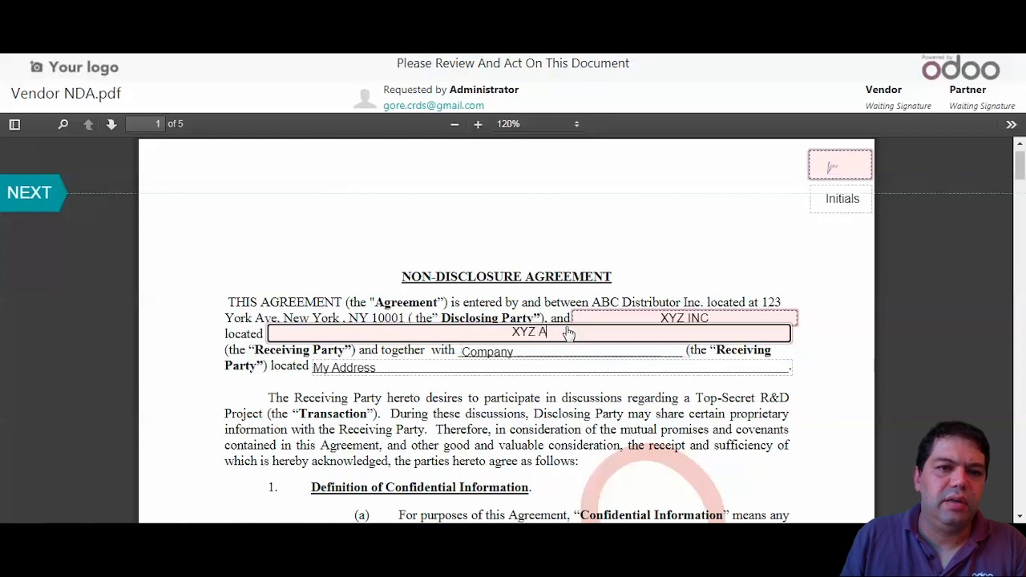
text(VE, S)
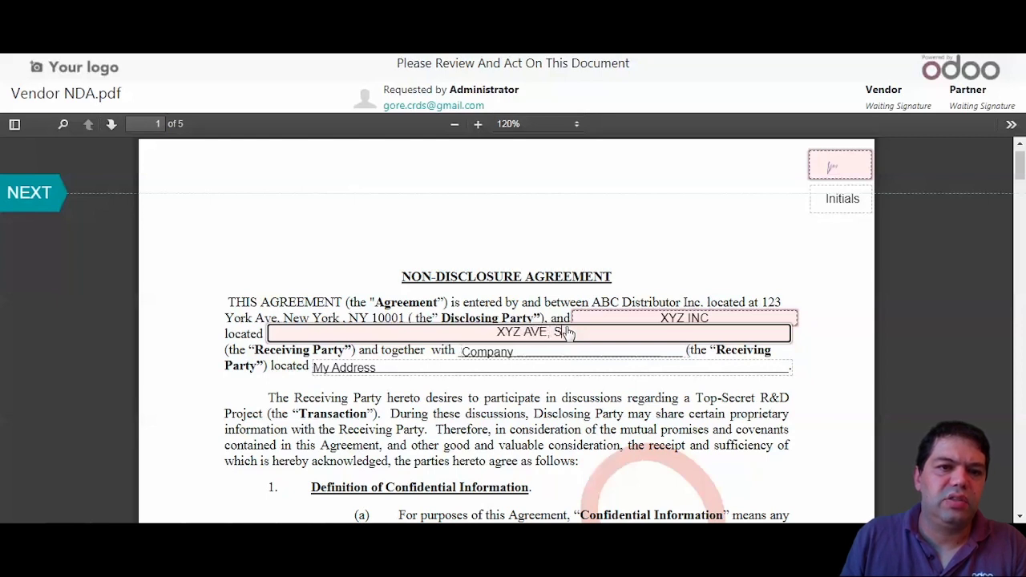
text(an Francisc)
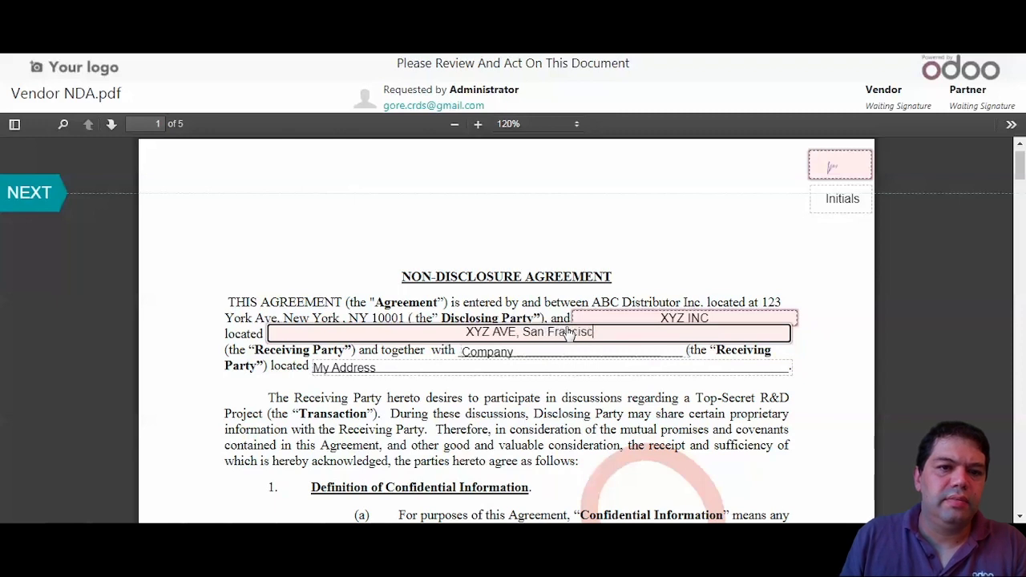
text(o, CA)
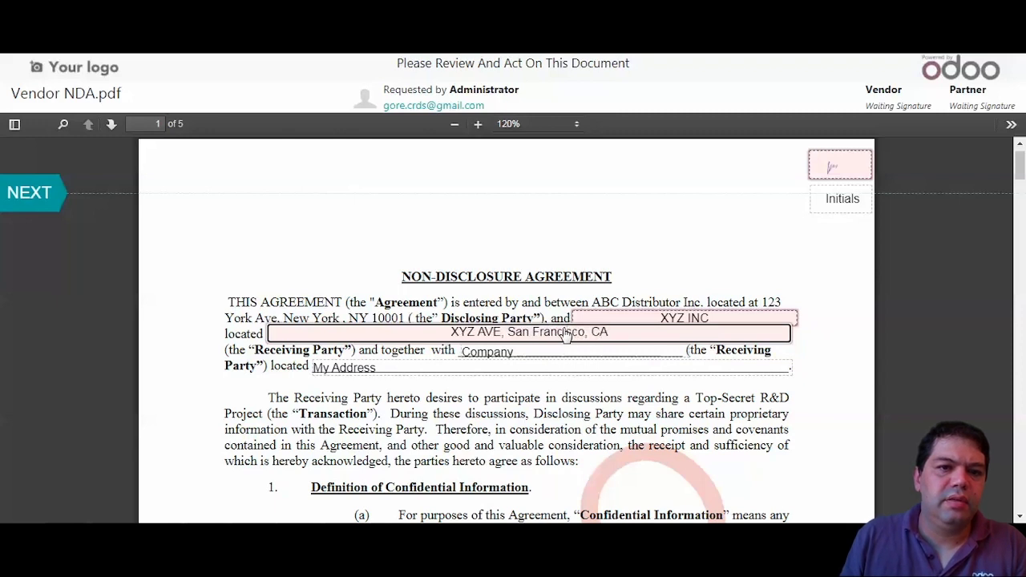
scroll(687, 406, up, 1)
- Add the Vendor's initials on pages 2, 3, 4 and 5, stopping at the Receiving Party signature
scroll(690, 408, down, 20)
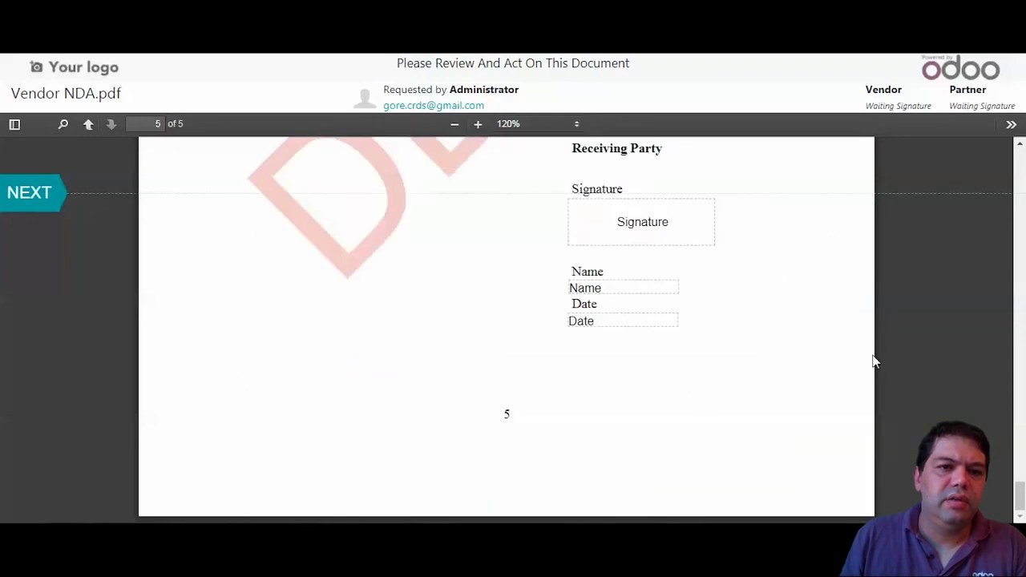
click(25, 193)
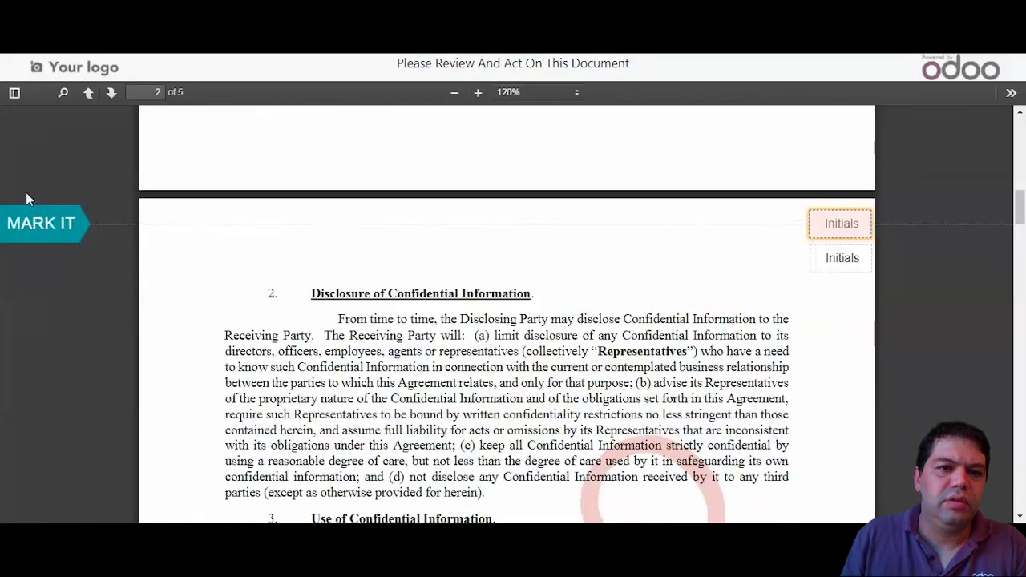
click(840, 229)
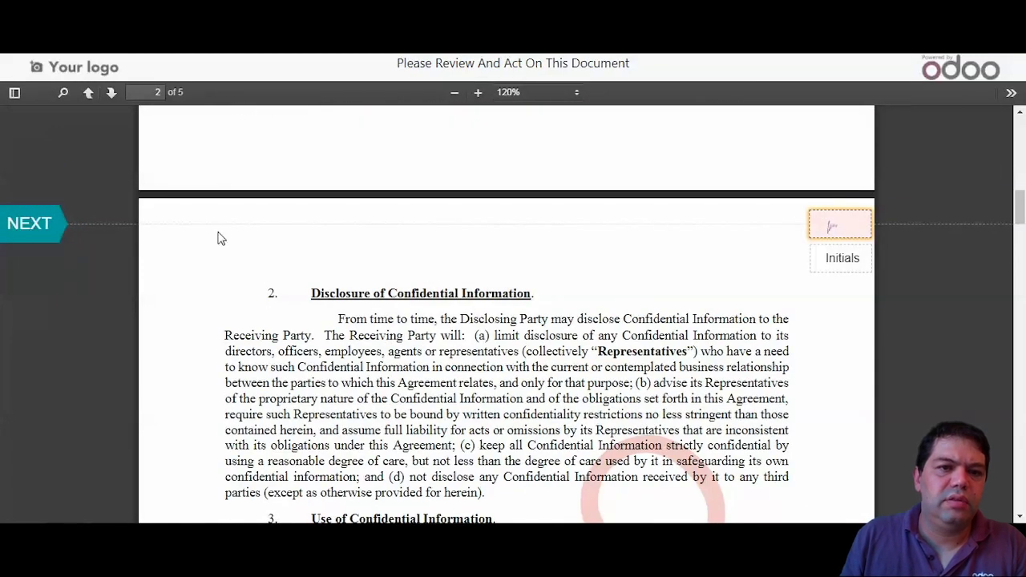
click(32, 226)
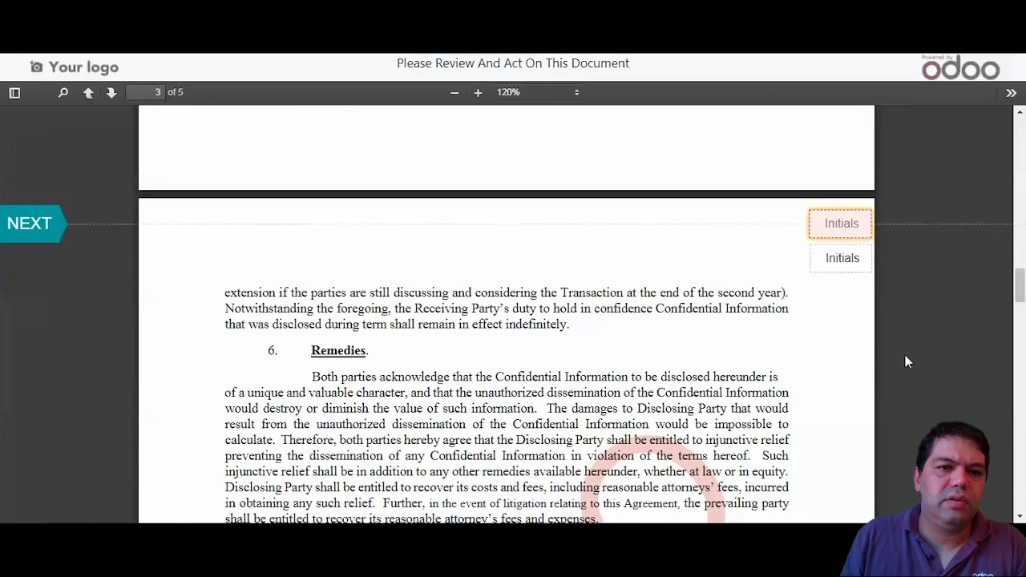
click(35, 226)
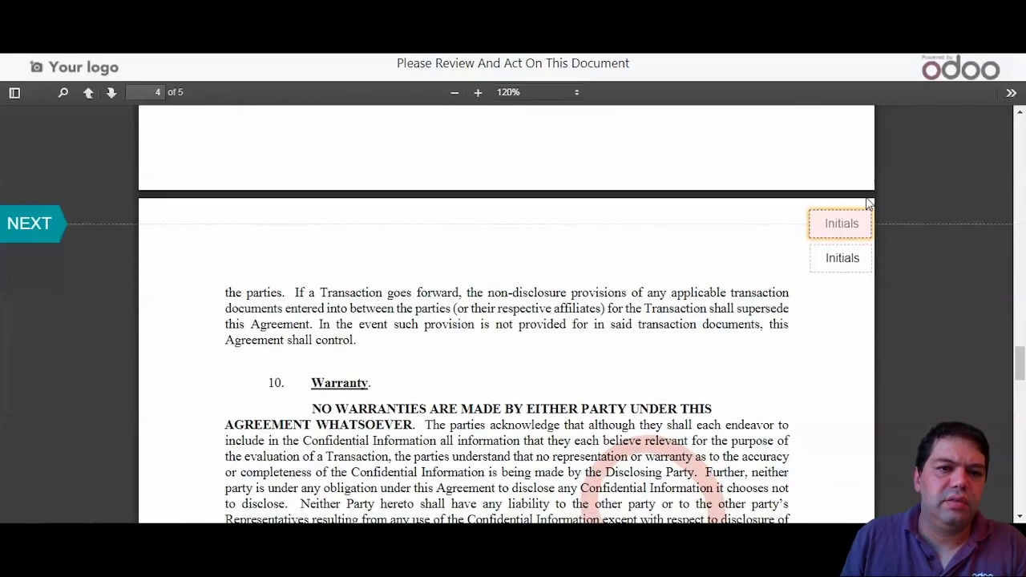
click(35, 243)
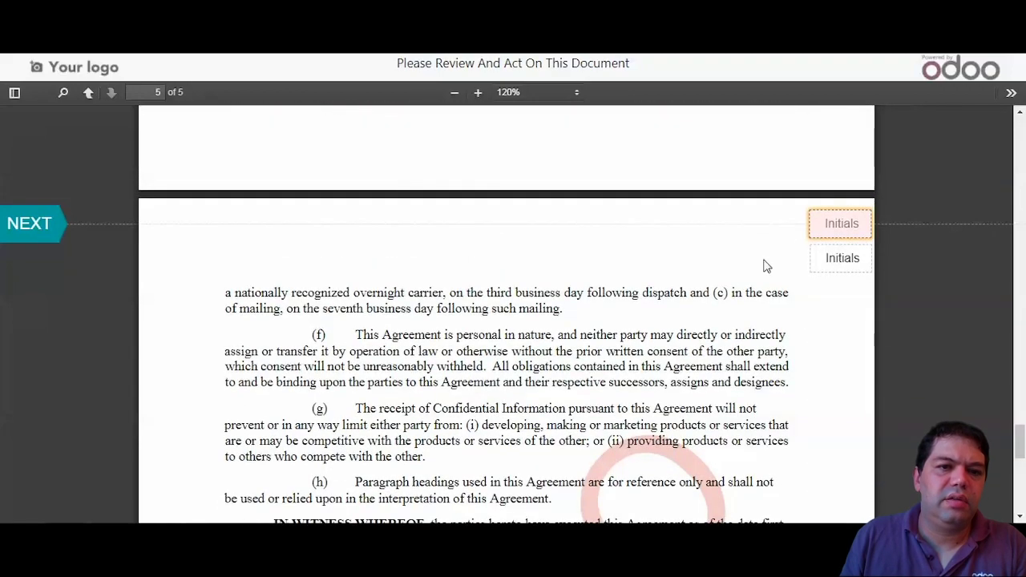
click(34, 227)
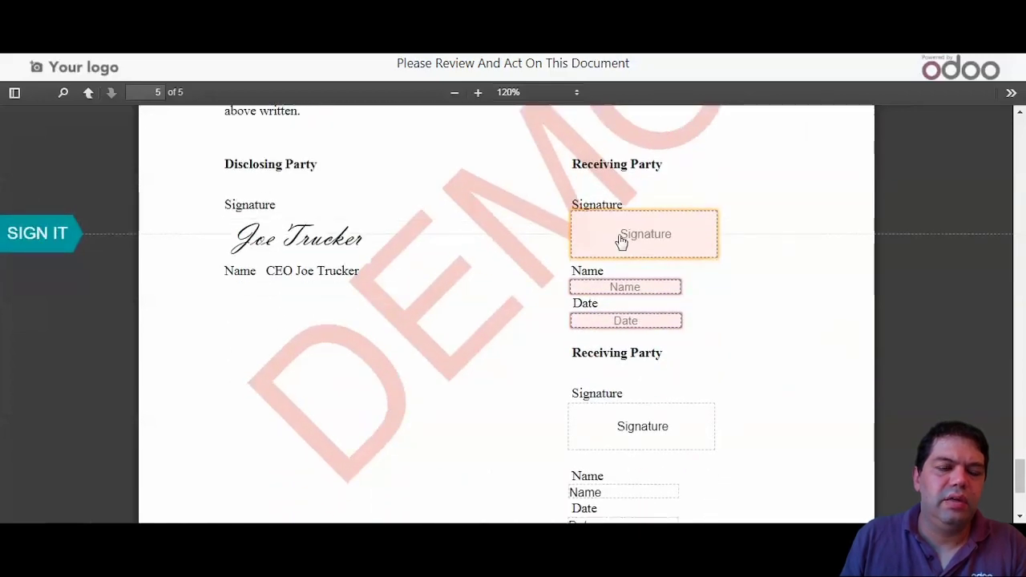
- Sign the Receiving Party signature field with a hand-drawn signature
click(94, 244)
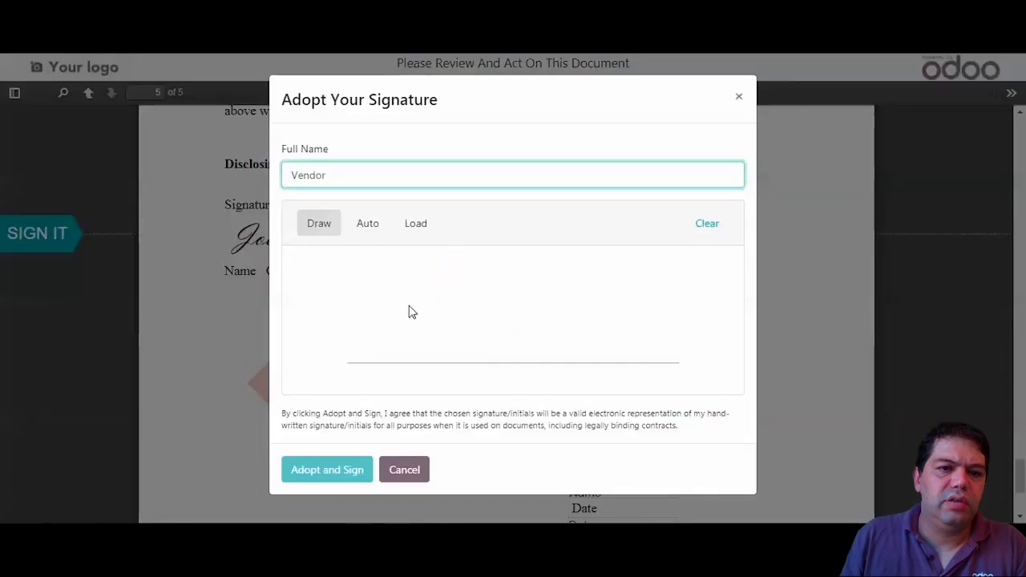
mouse_move(410, 334)
mouse_down()
mouse_move(421, 348)
mouse_move(435, 302)
mouse_move(445, 351)
mouse_move(481, 303)
mouse_up()
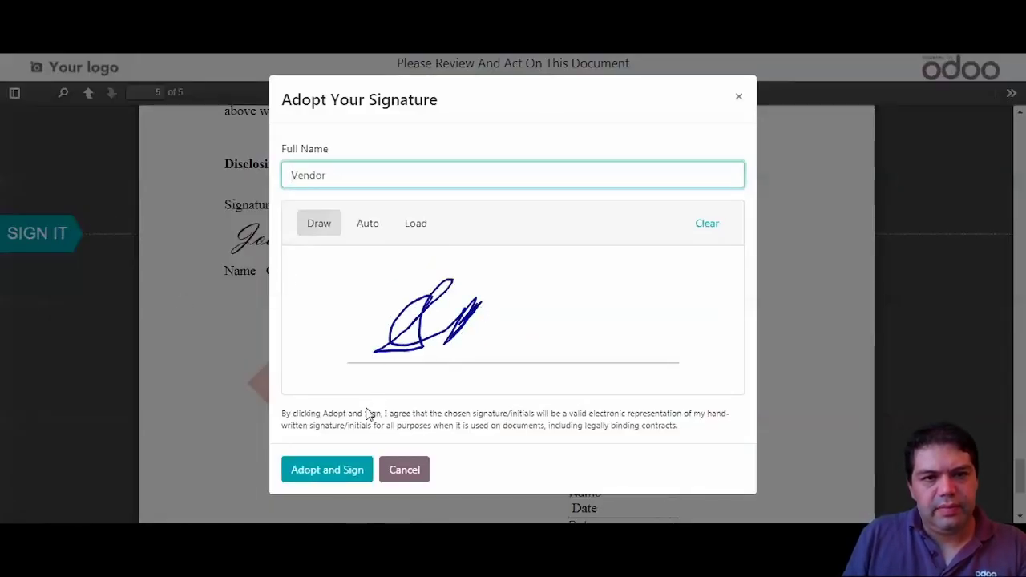
click(330, 472)
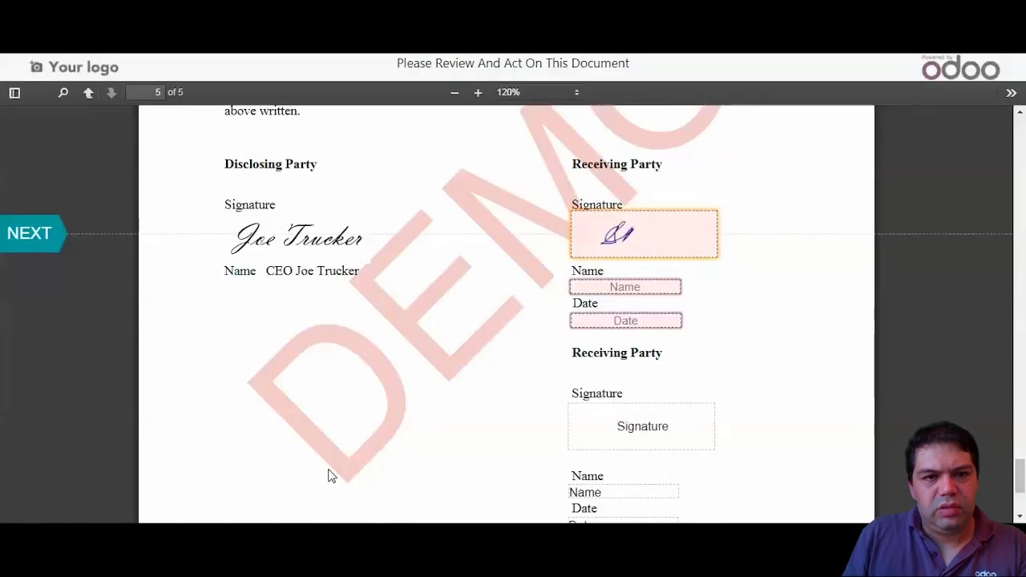
- Replace the prefilled Name with the signer's full name and fill the date 09/21/2020
click(30, 244)
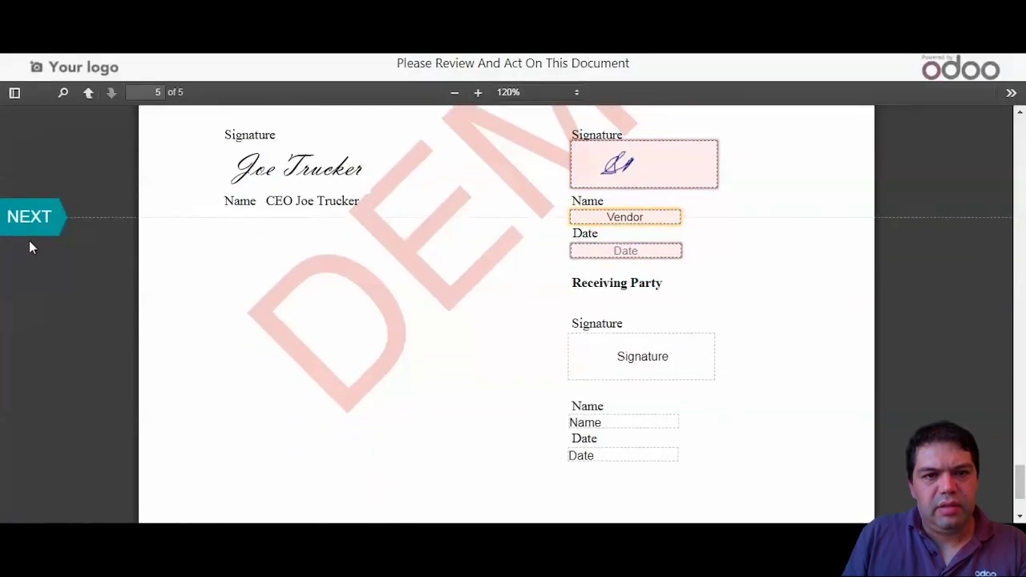
key(BackSpace)
key(BackSpace)
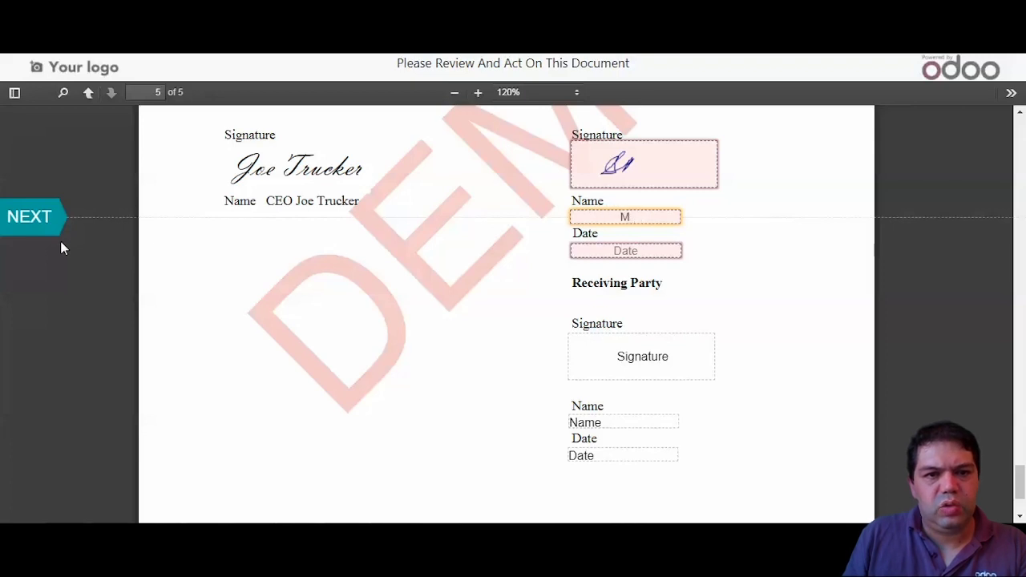
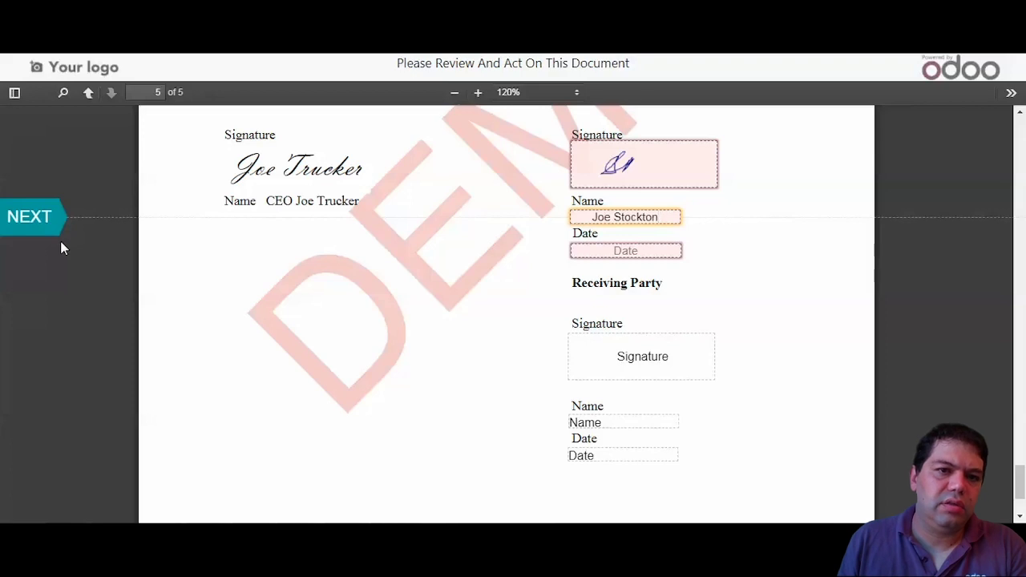
click(37, 220)
- Validate and send the Vendor's signed NDA, then reload the document for the Partner
click(448, 505)
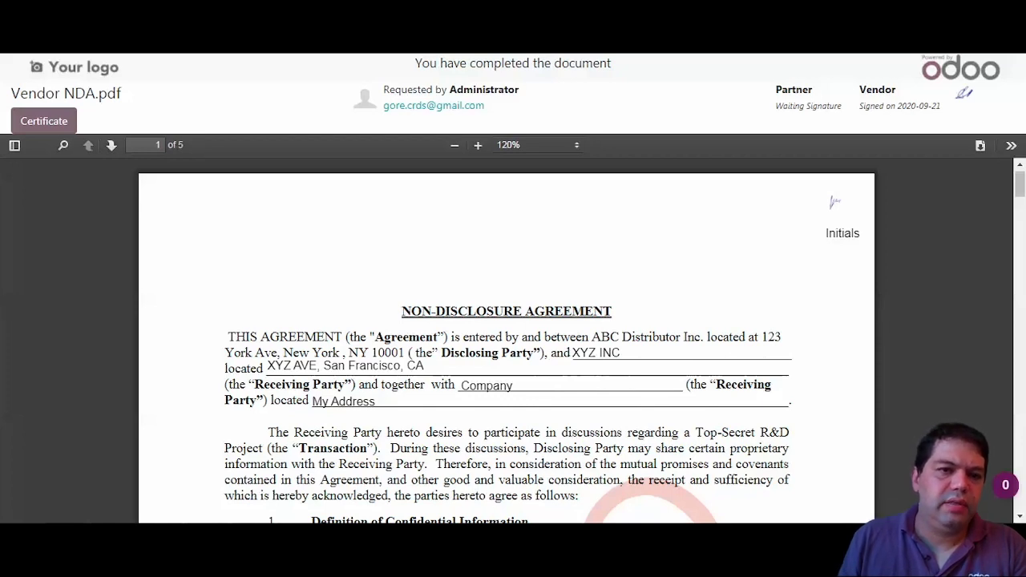
key(F5)
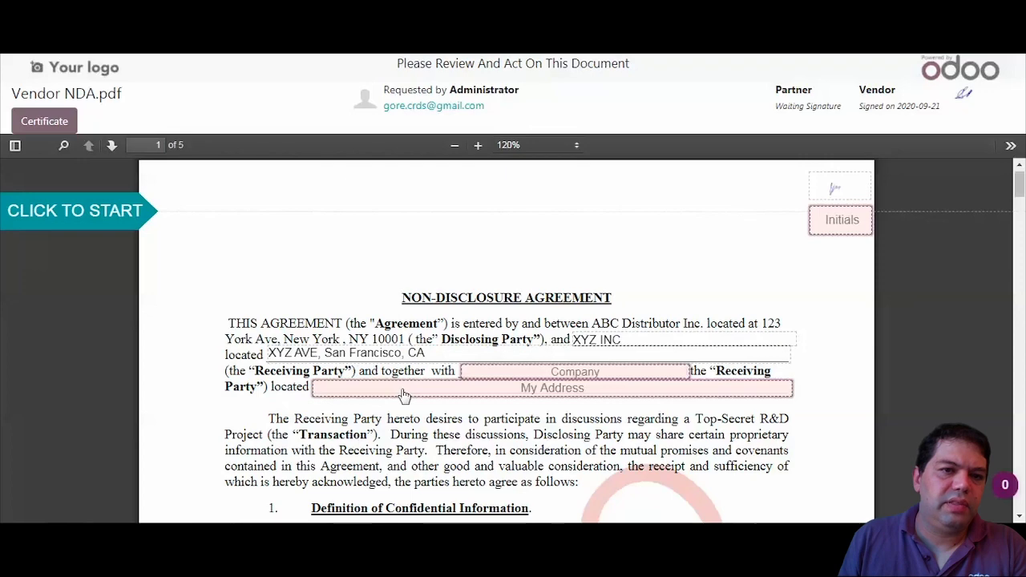
- Initial the Partner's first-page field with hand-drawn initials under a shortened full name
click(68, 212)
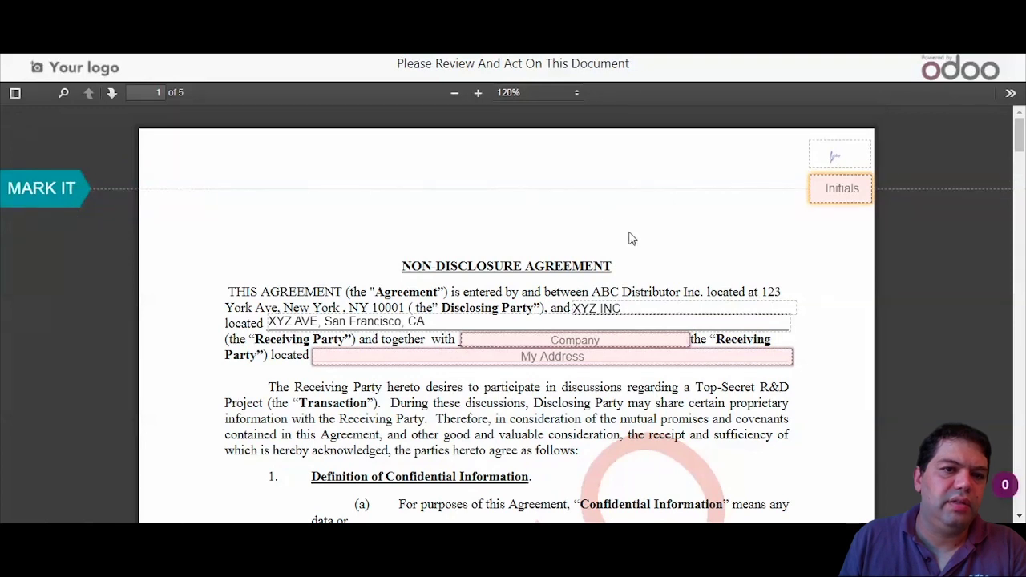
click(838, 197)
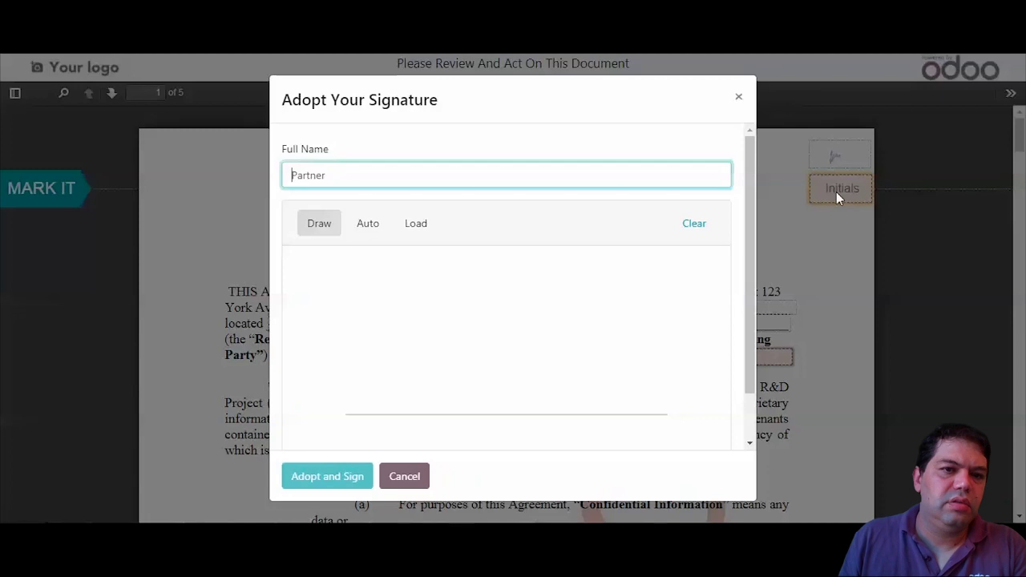
text(PJ)
key(Delete)
key(Delete)
key(Delete)
key(Delete)
key(Delete)
key(Delete)
key(Delete)
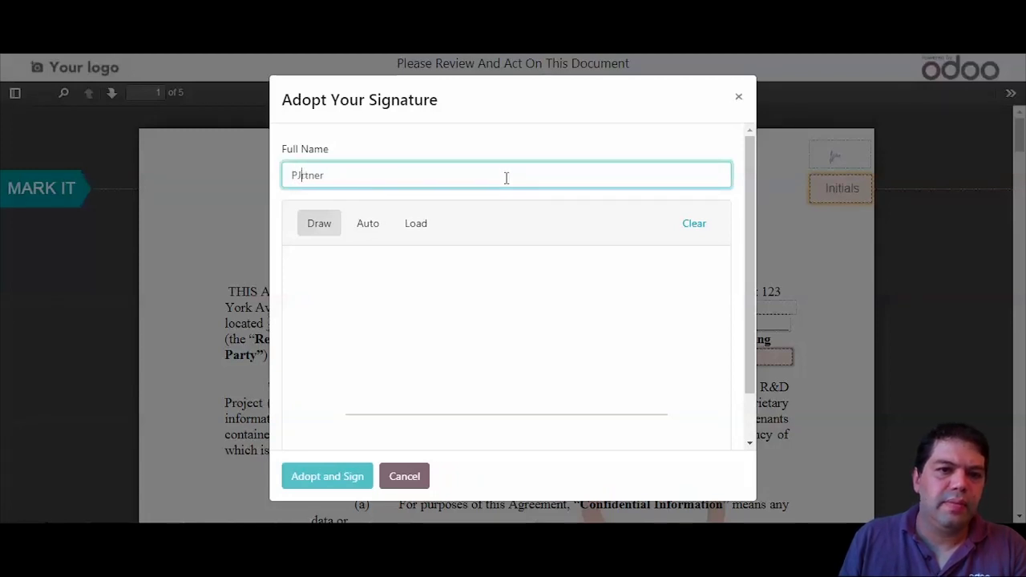
mouse_move(490, 396)
mouse_down()
mouse_move(492, 280)
mouse_move(550, 327)
mouse_move(545, 345)
mouse_up()
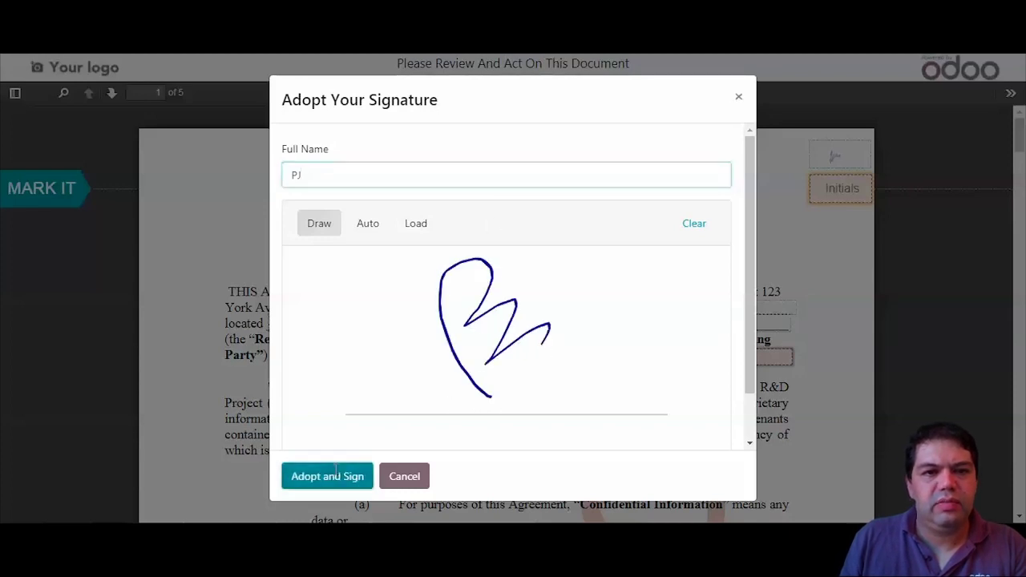
click(333, 475)
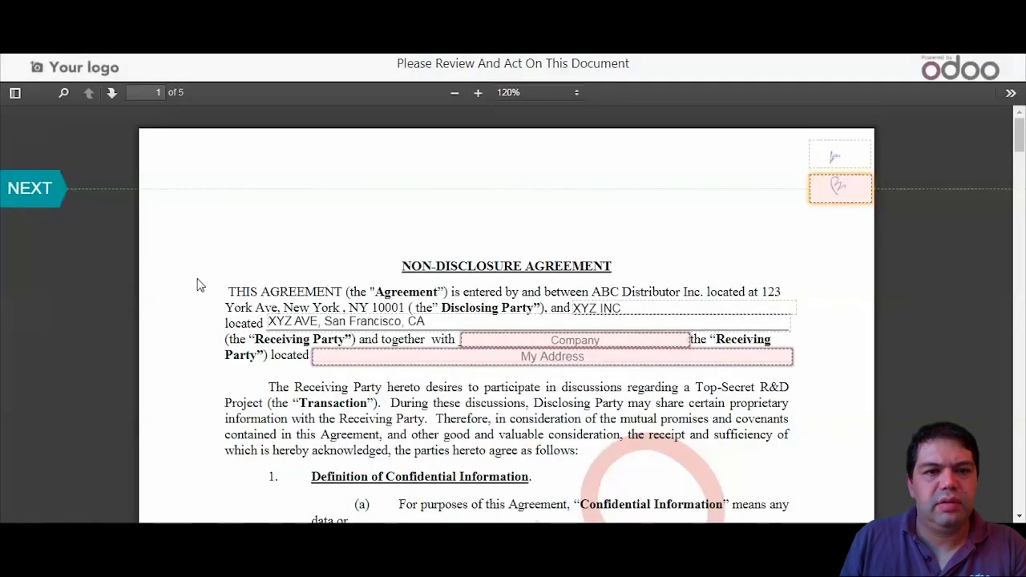
- Enter ZZZ INC as the Partner's company and '123 Sanchez Ave, San Francisco' as the address
click(47, 196)
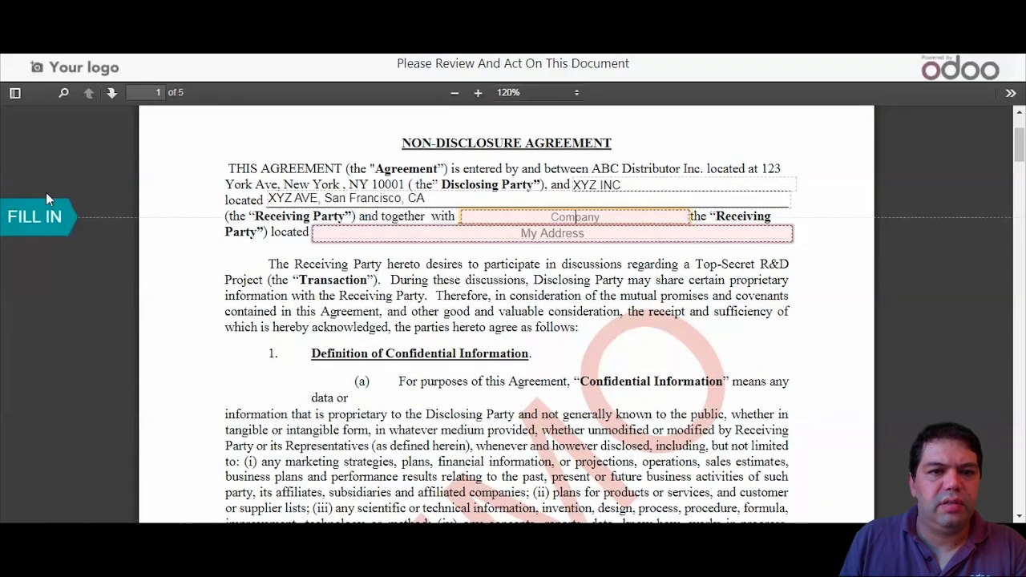
text(ZZZ)
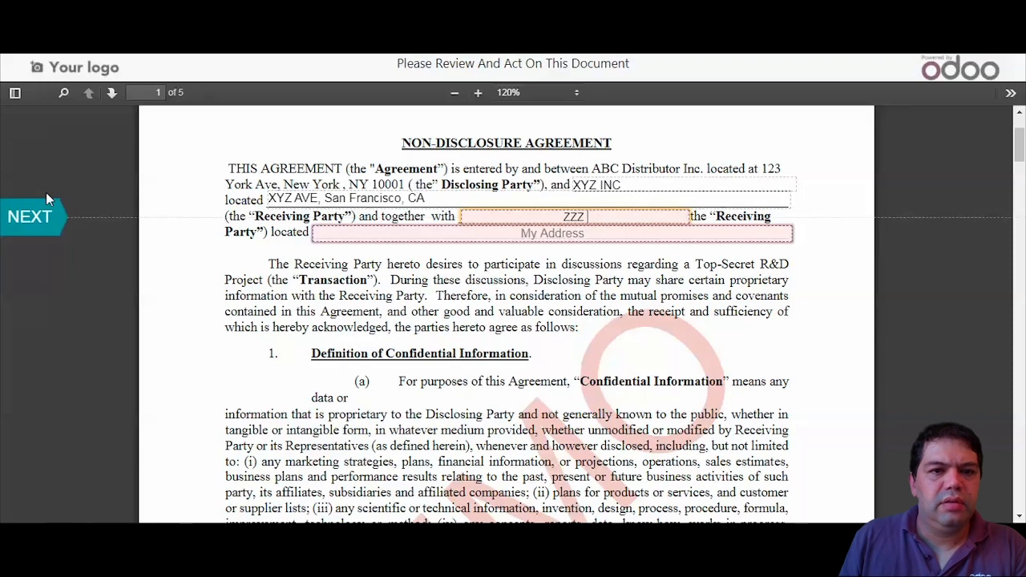
text( INC)
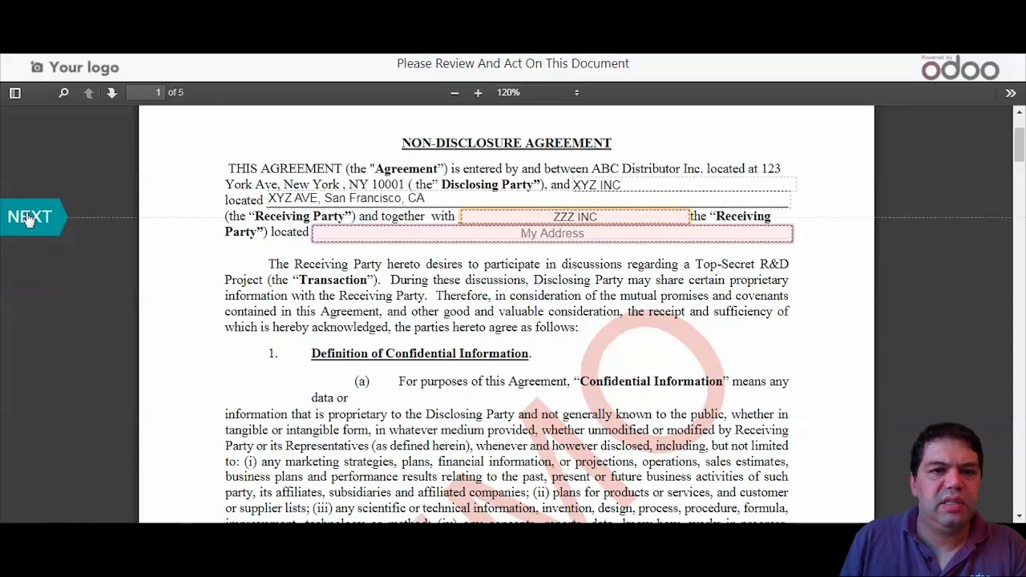
click(28, 216)
text(ZZZ)
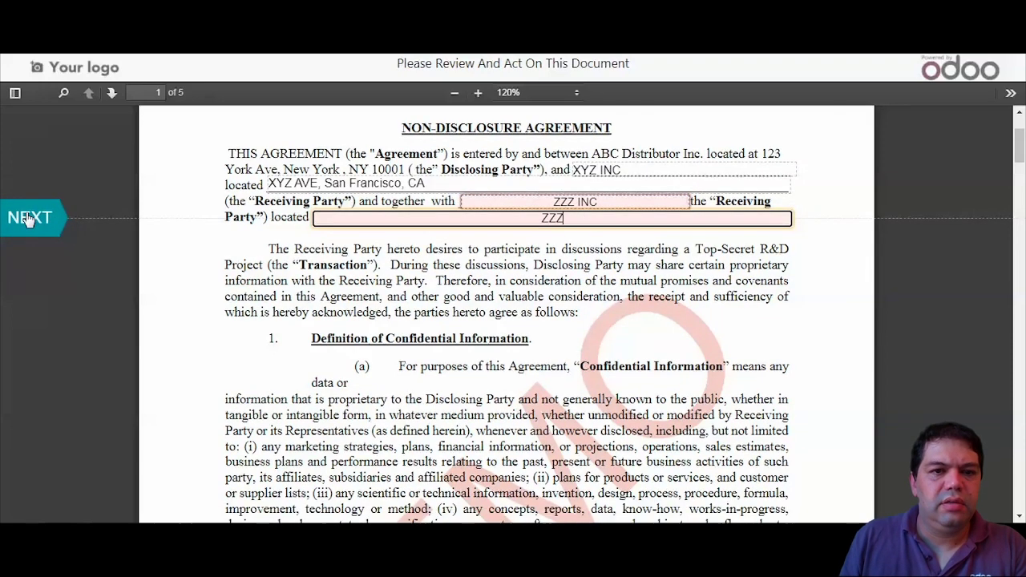
key(BackSpace)
key(BackSpace)
key(BackSpace)
text(123)
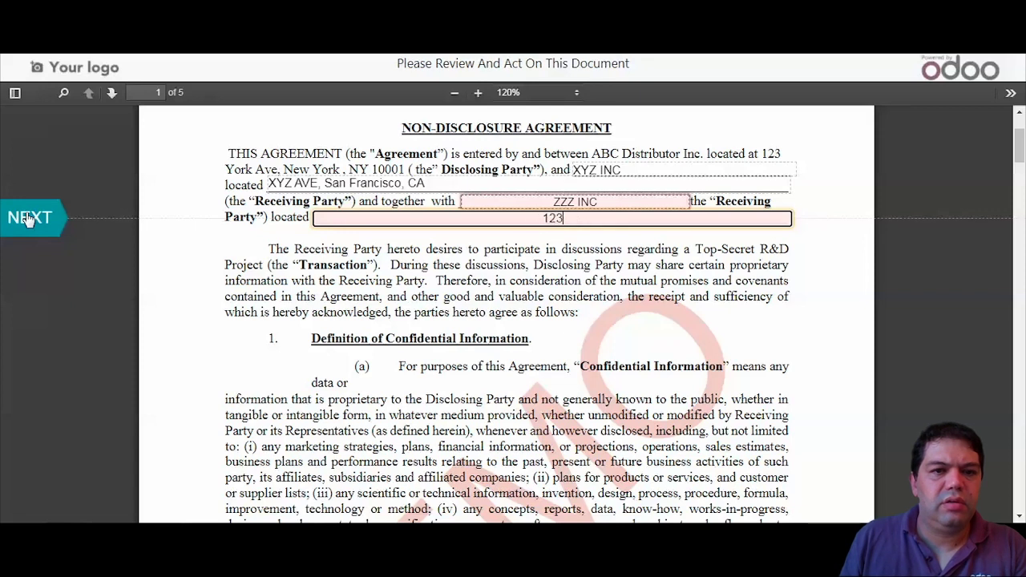
text( San)
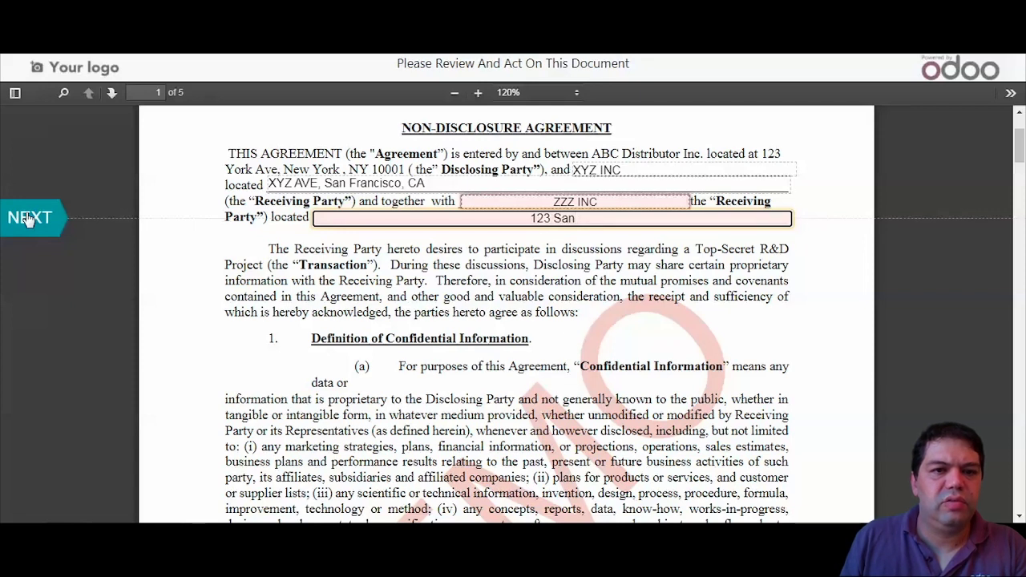
text(chez A)
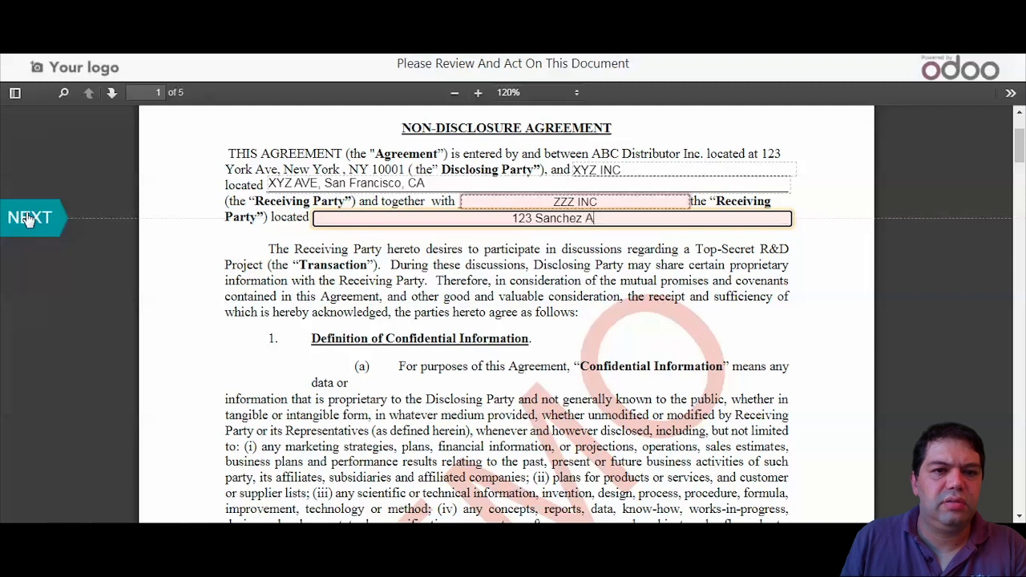
text(ve, )
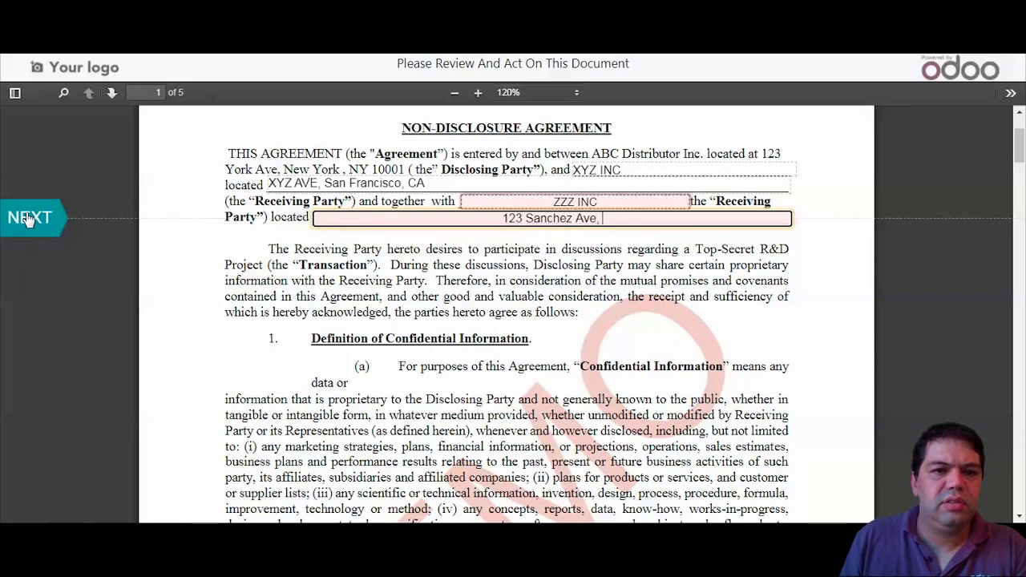
text(San Francisco)
click(14, 220)
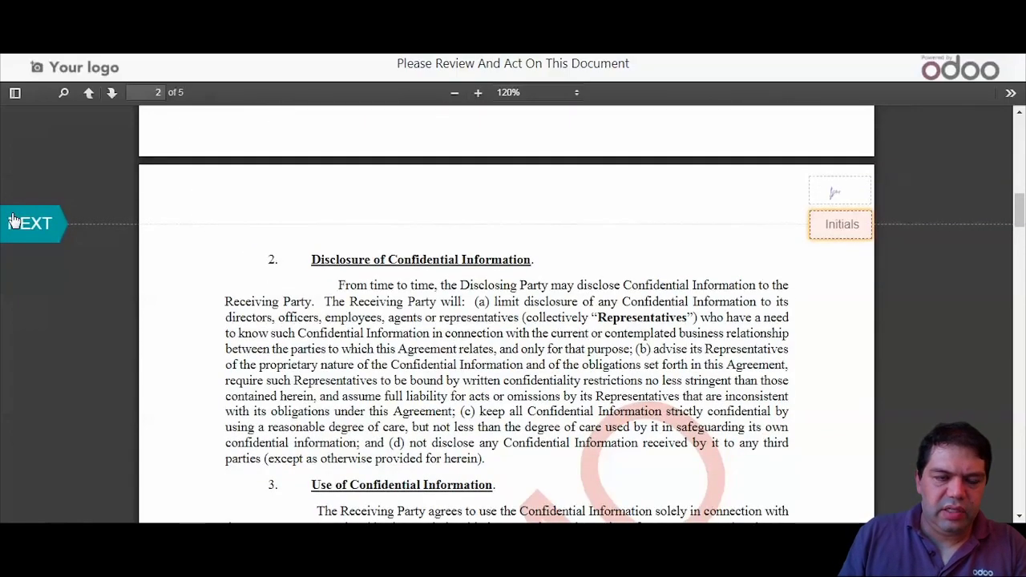
- Add the Partner's initials on pages 2 through 5 and begin the Receiving Party signature
click(15, 220)
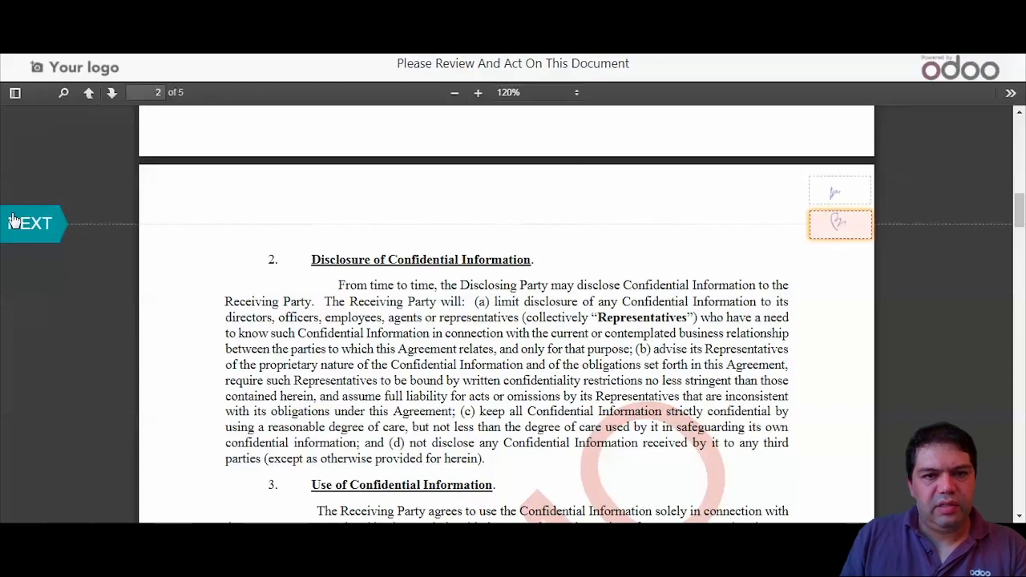
click(15, 221)
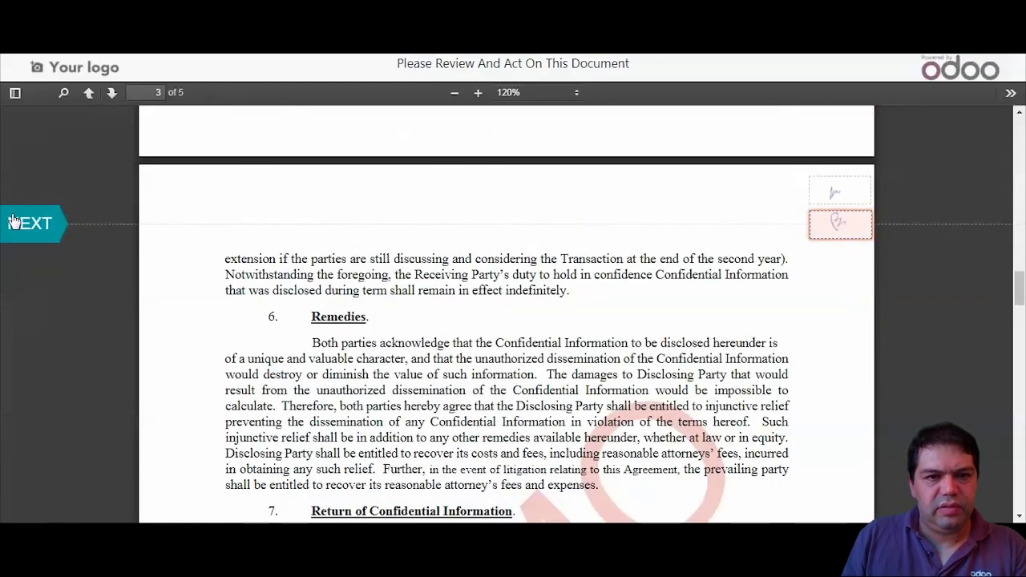
click(14, 220)
click(24, 223)
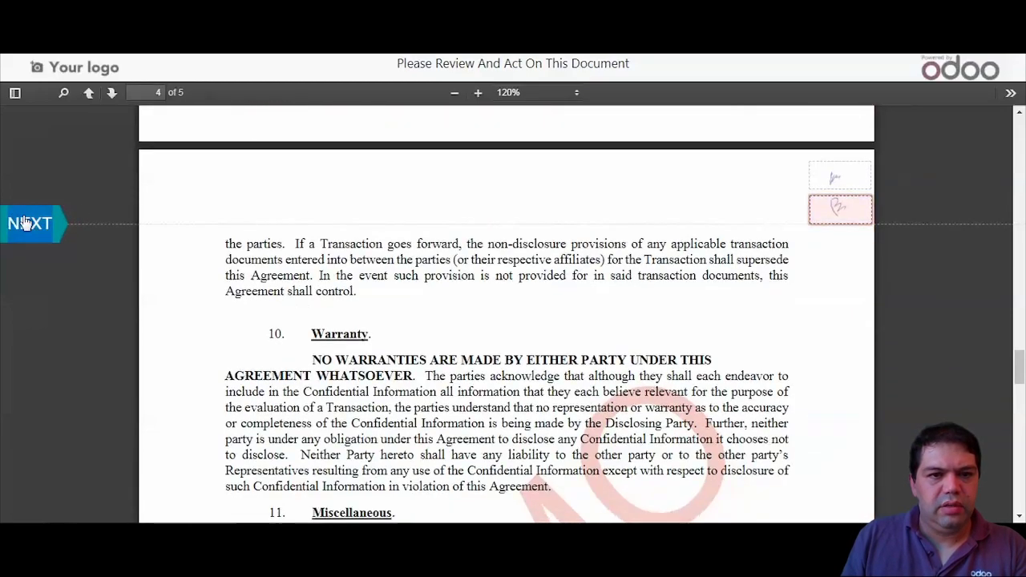
click(25, 223)
click(21, 223)
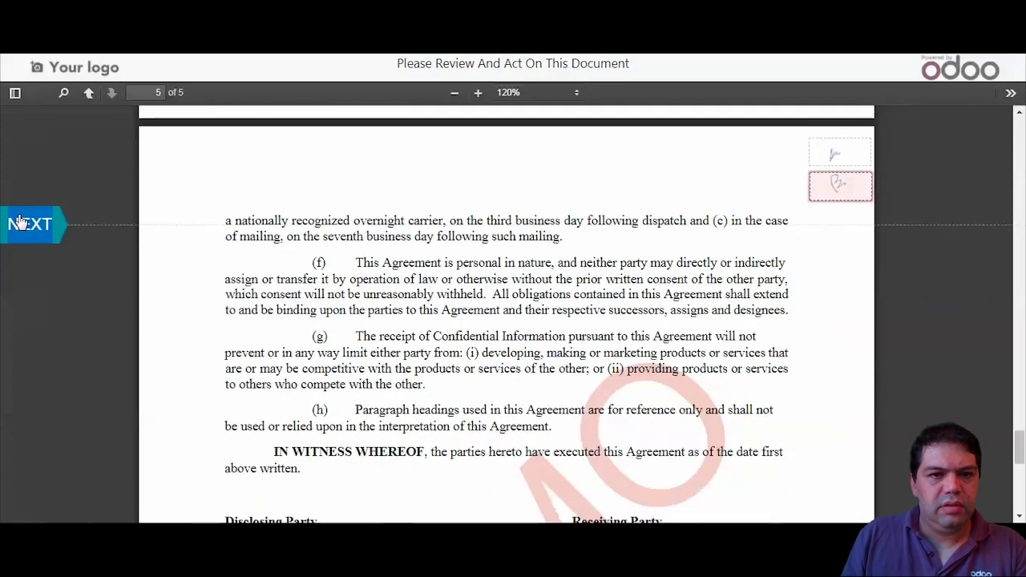
click(21, 223)
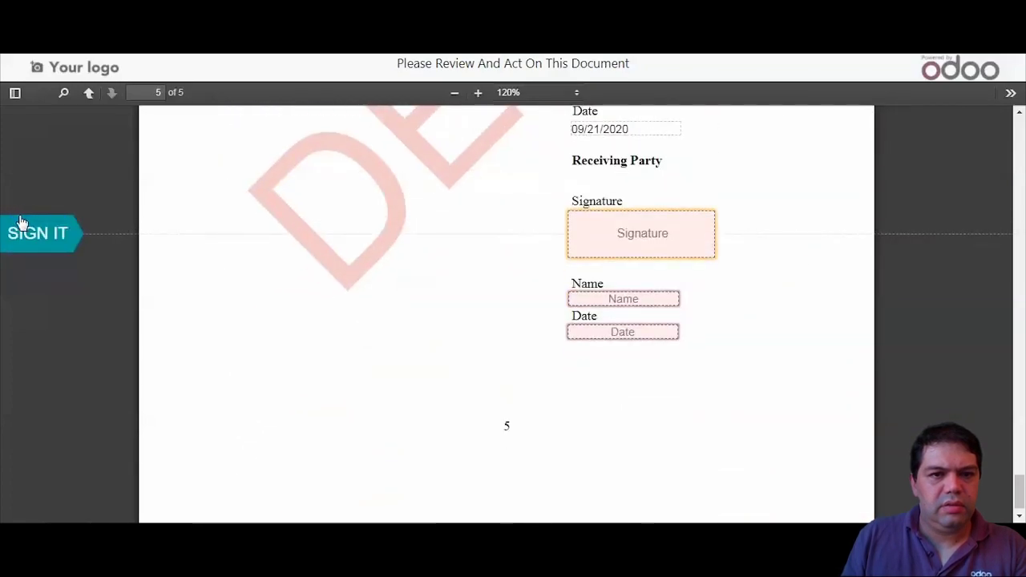
click(22, 232)
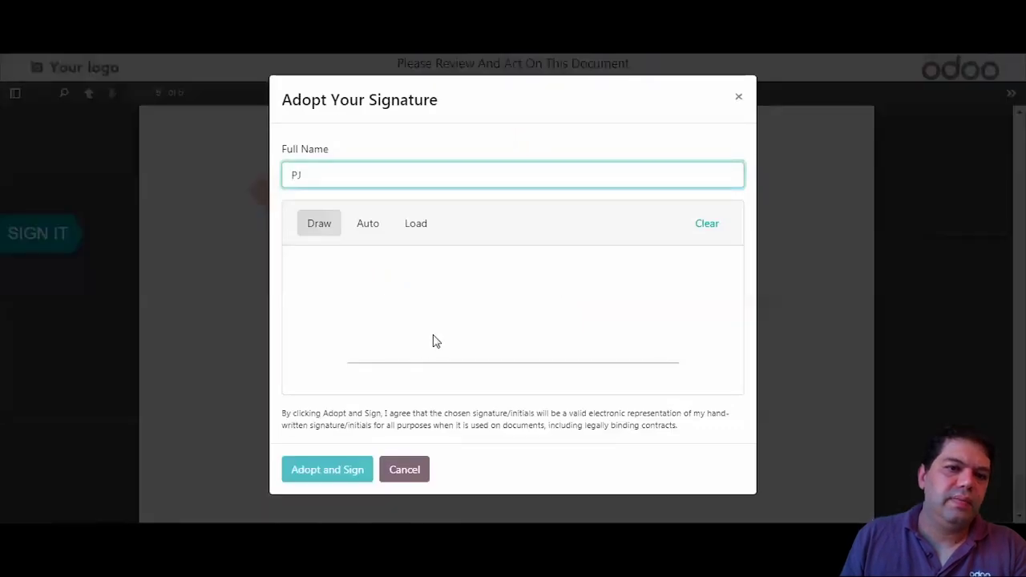
- Adopt a hand-drawn Partner signature, clear the prefilled name, and fill the 09/21/2020 date
mouse_move(433, 339)
mouse_down()
mouse_move(438, 360)
mouse_move(566, 283)
mouse_move(437, 358)
mouse_up()
mouse_move(549, 238)
mouse_down()
mouse_move(421, 381)
mouse_move(604, 275)
mouse_move(594, 278)
mouse_up()
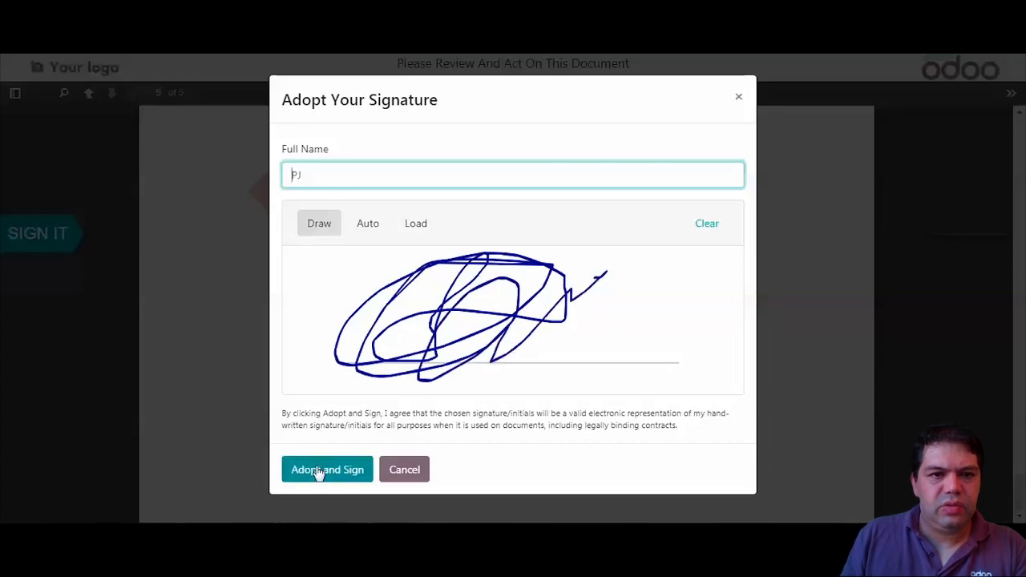
click(319, 473)
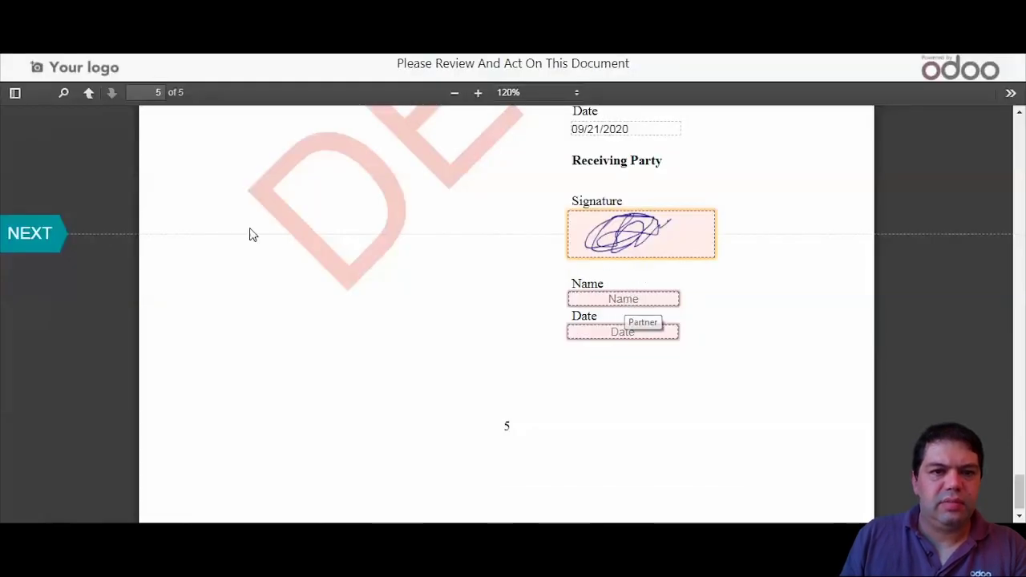
click(40, 246)
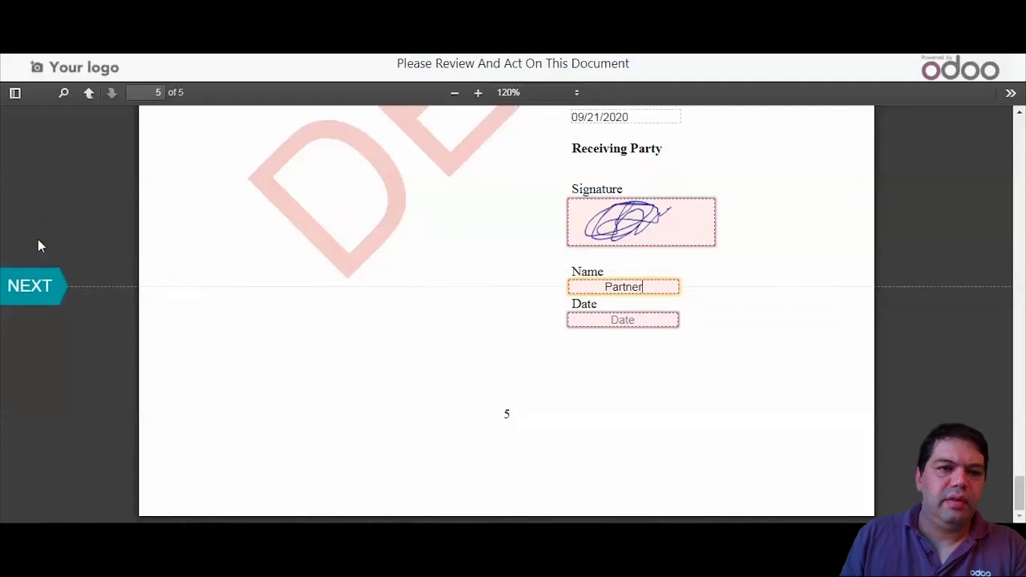
key(BackSpace)
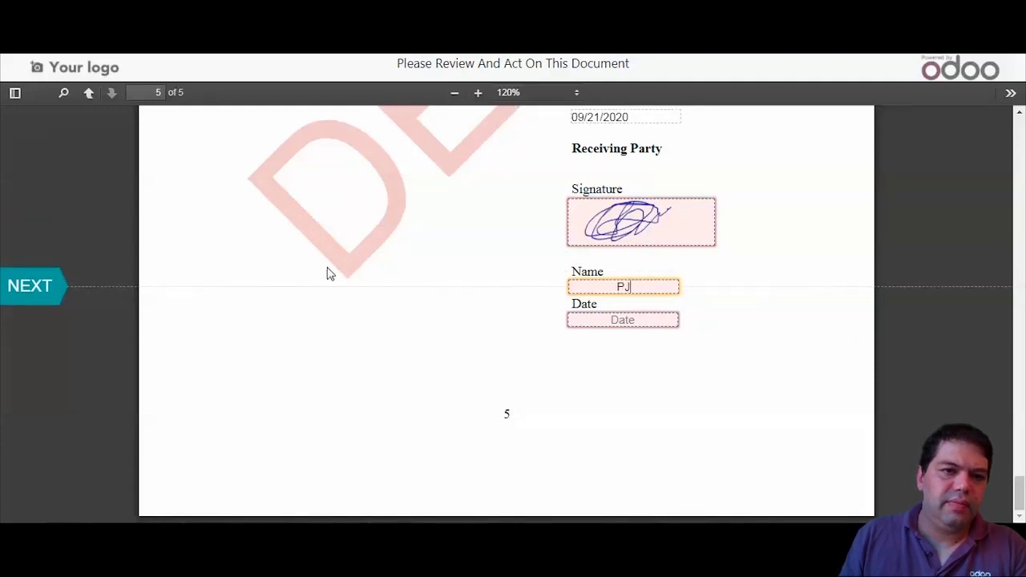
click(628, 321)
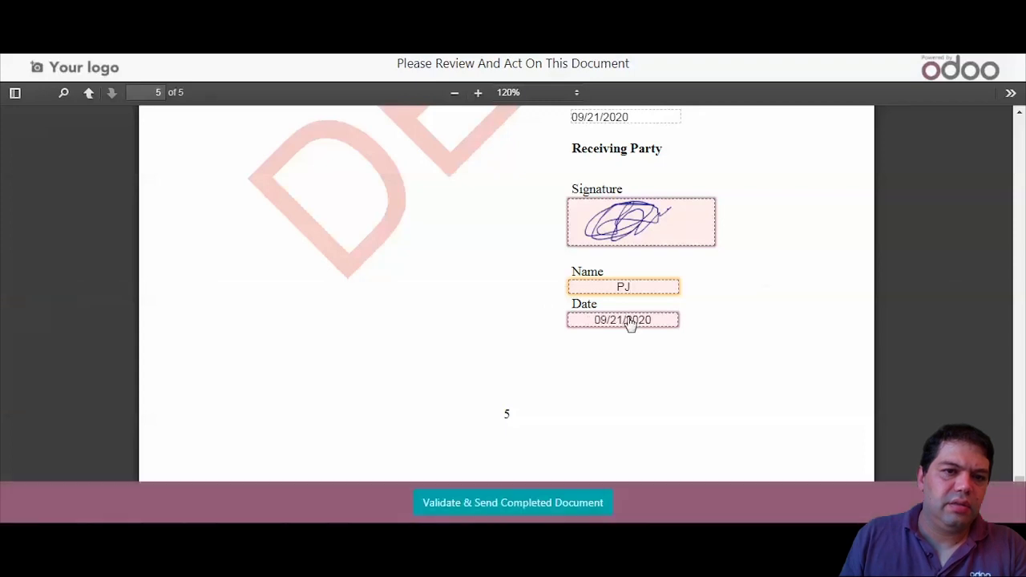
- Validate and send the Partner's signed NDA, then view the completed document
click(530, 503)
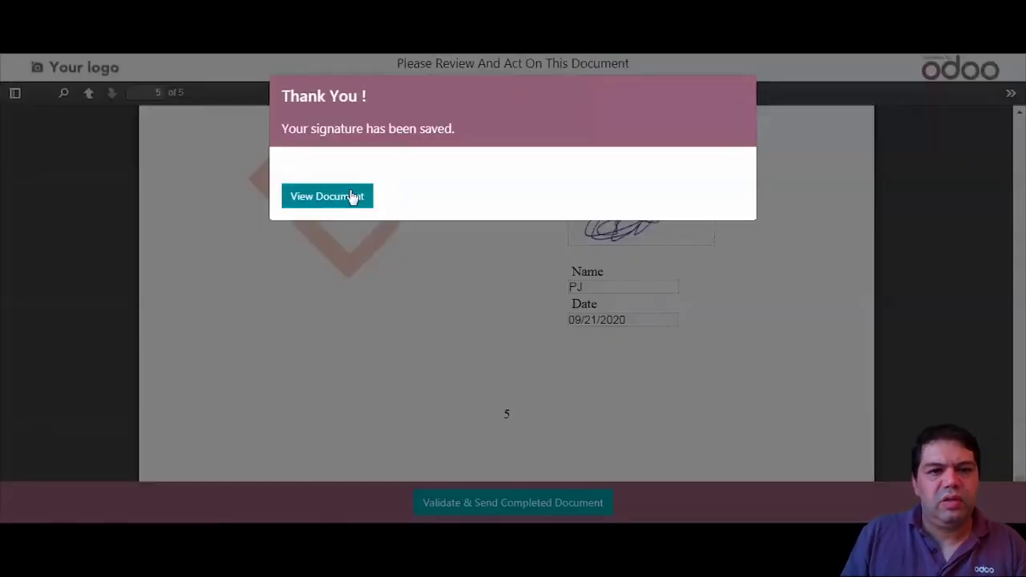
click(352, 197)
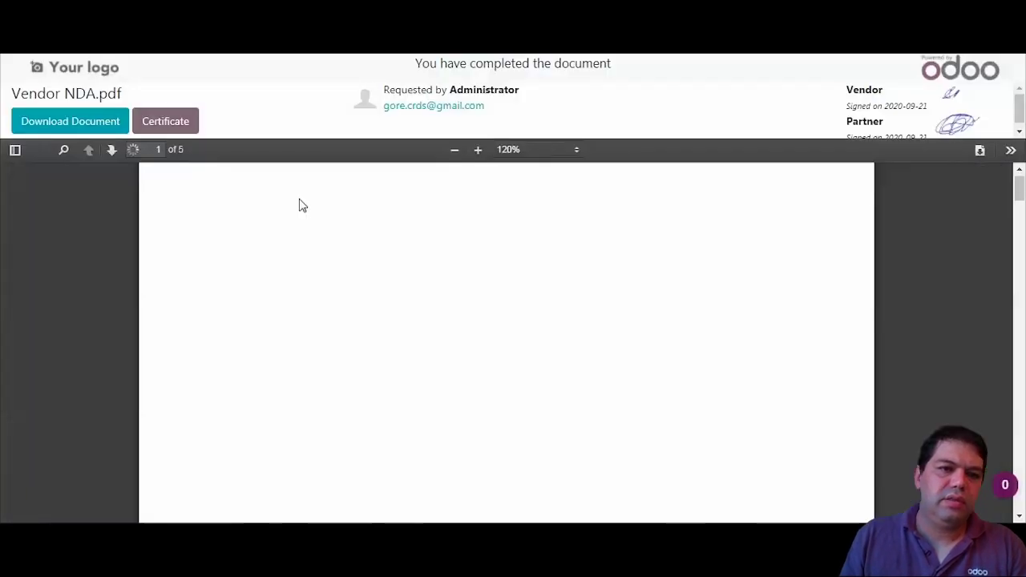
- Download and open the certificate of completion, scrolling through its Signing Events
click(178, 134)
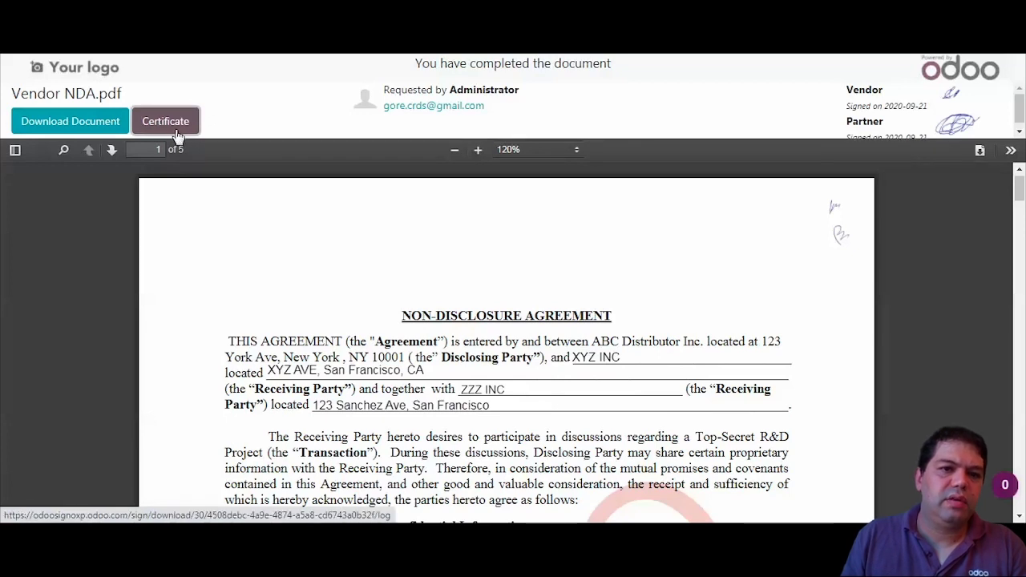
click(85, 509)
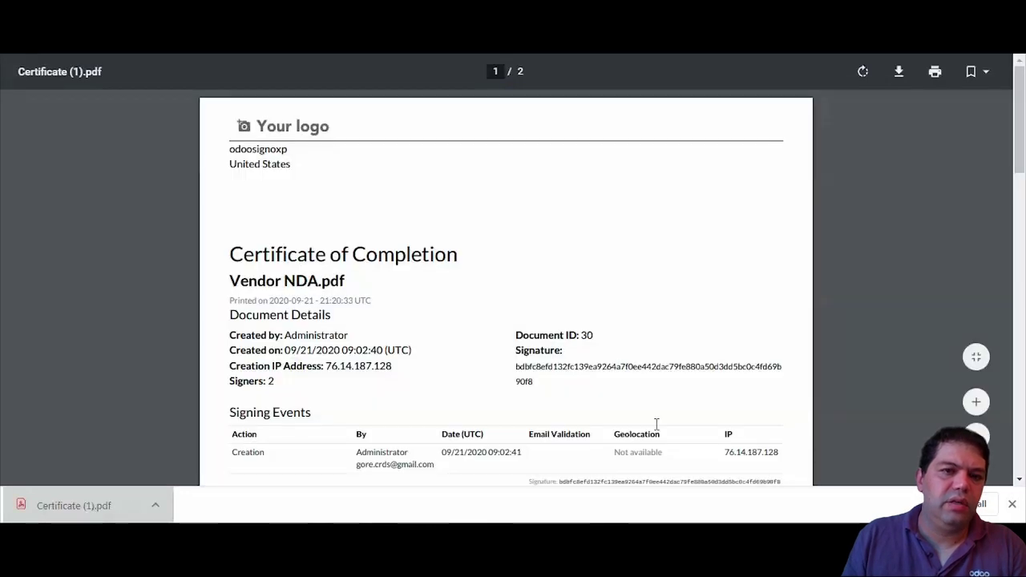
scroll(1024, 229, down, 3)
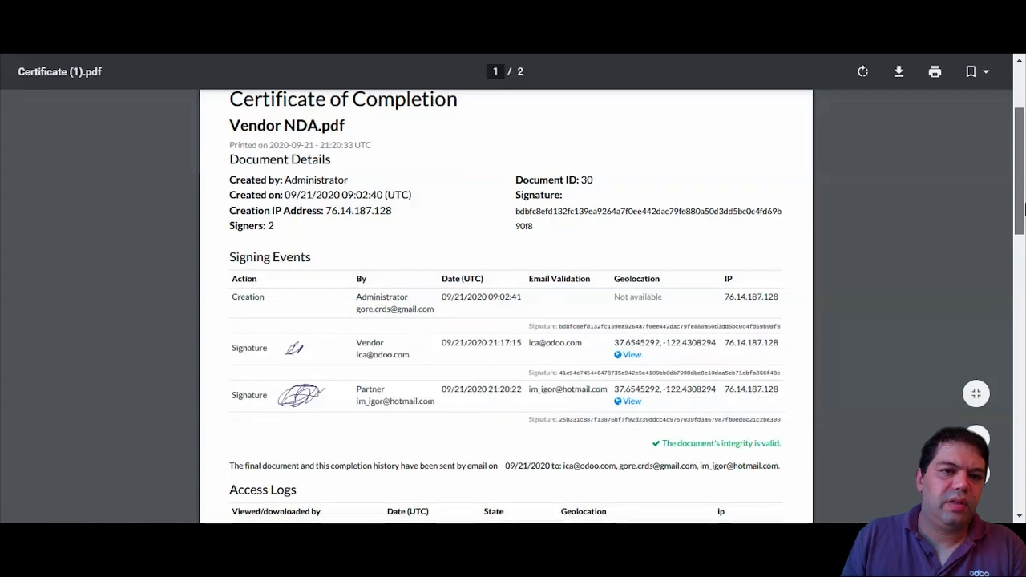
drag(1024, 229, 1024, 273)
scroll(1021, 297, down, 6)
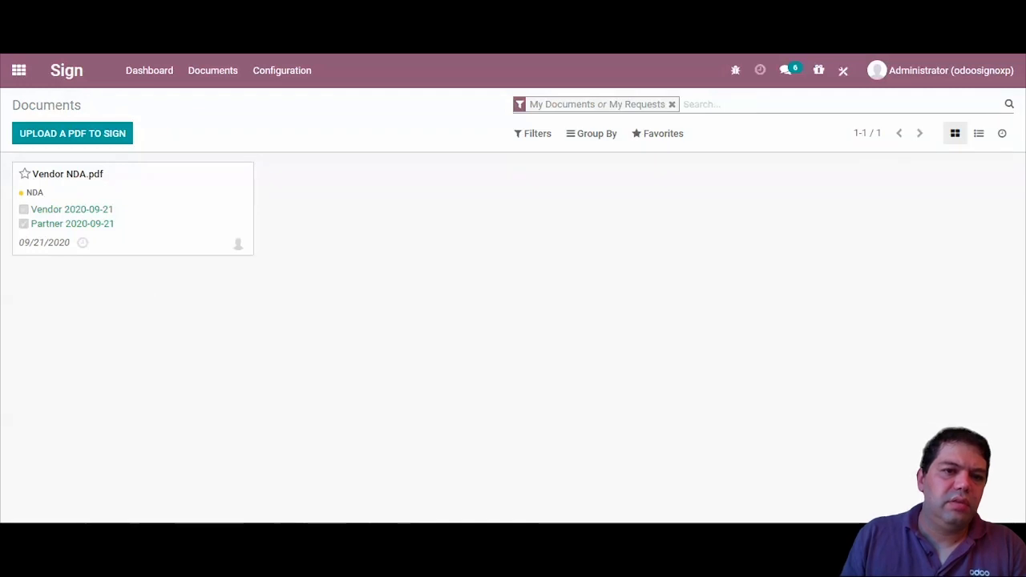
- Log out of the Odoo administrator account from the account menu
click(18, 72)
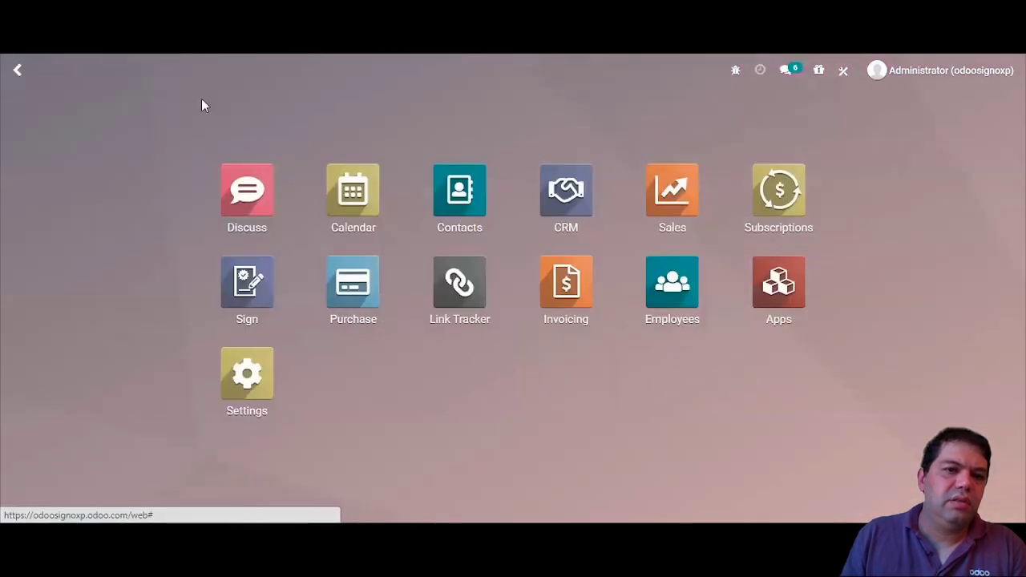
click(943, 72)
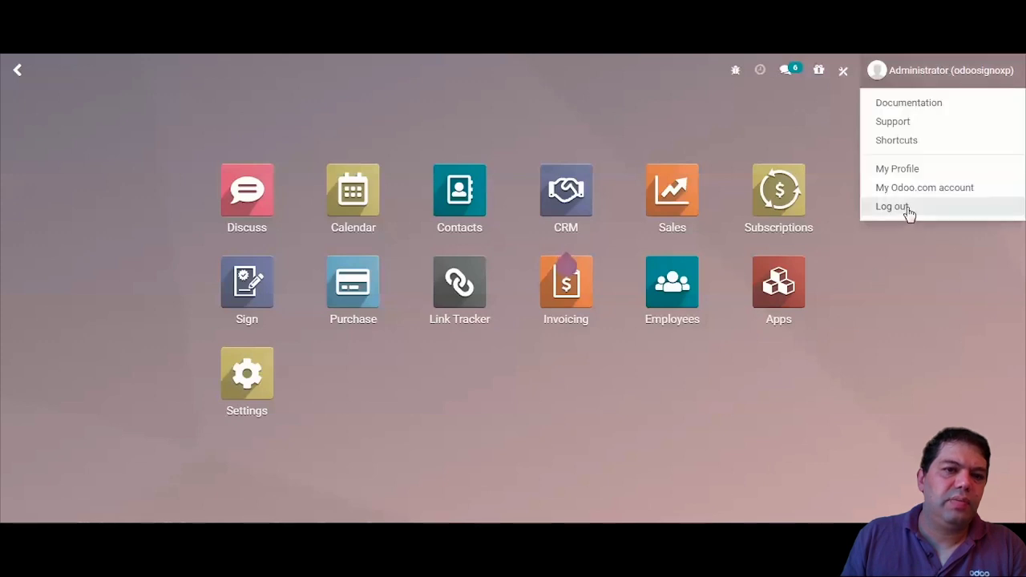
click(908, 210)
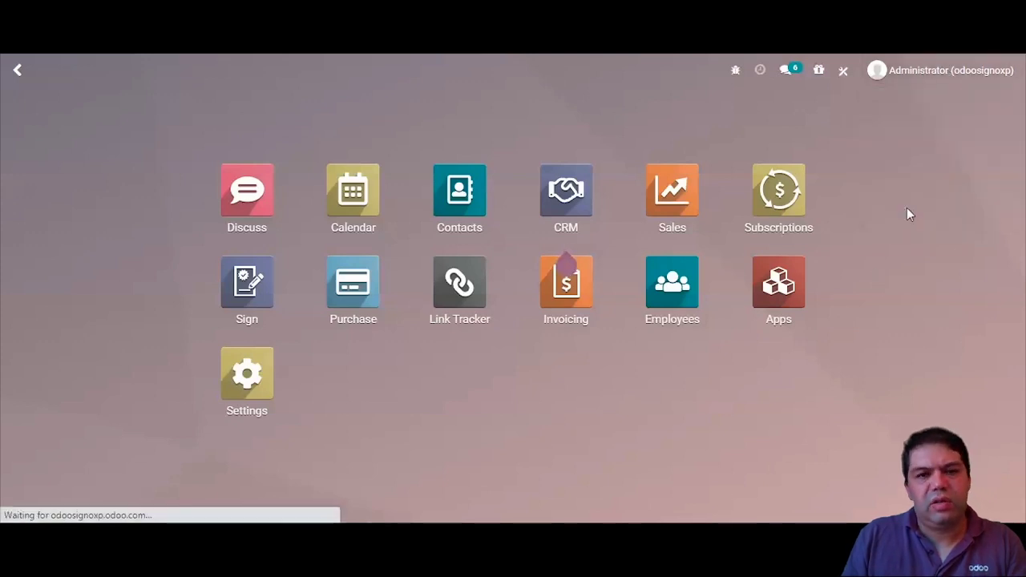
- Enter the vendor's login e-mail from the suggestions and move to the password field
text(ica)
key(Down)
key(Down)
key(Return)
key(Tab)
- Type the vendor's password to log in, then open Vendor NDA.pdf under Signatures to view the fully signed document
text(123456)
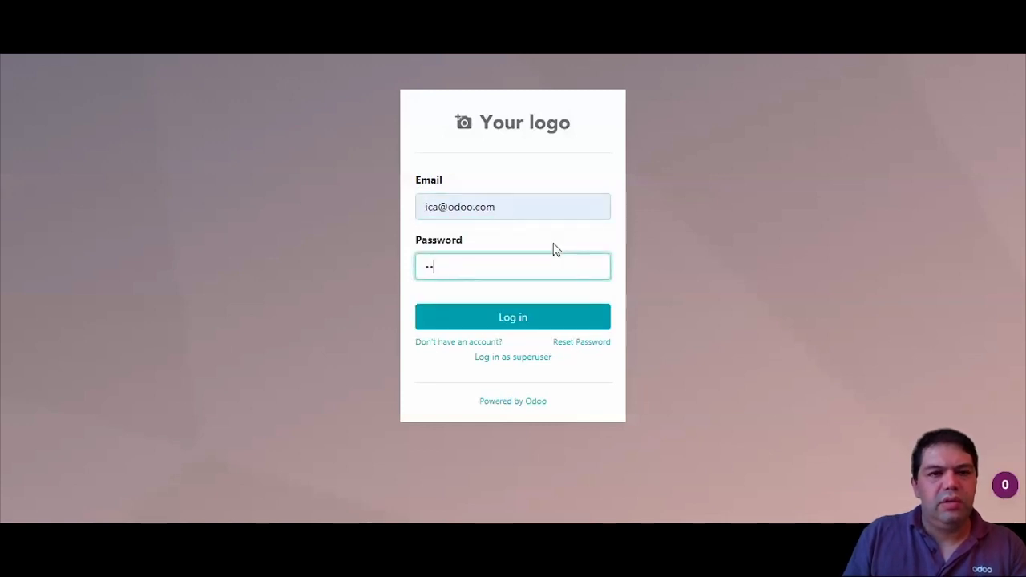
key(Return)
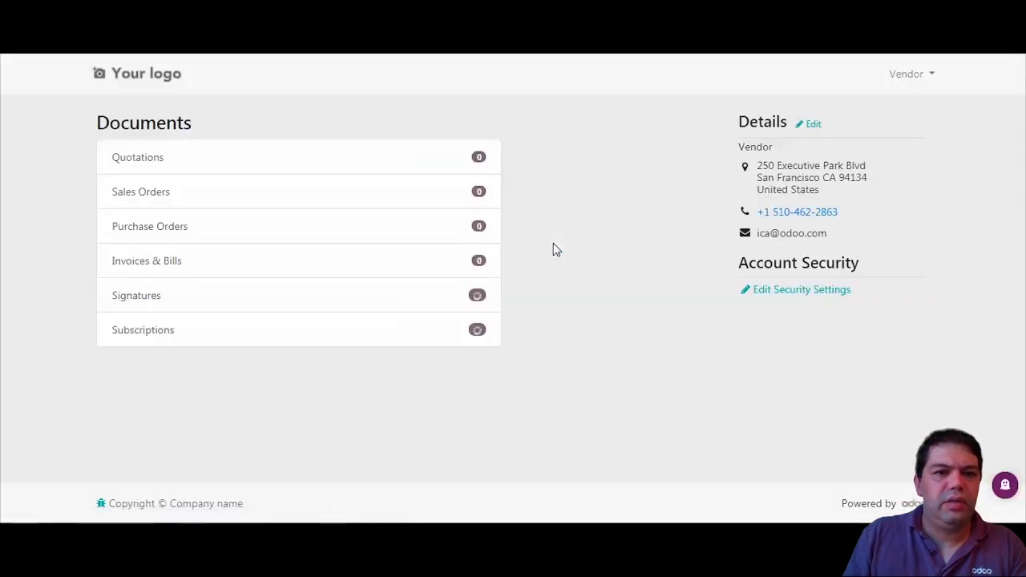
click(186, 309)
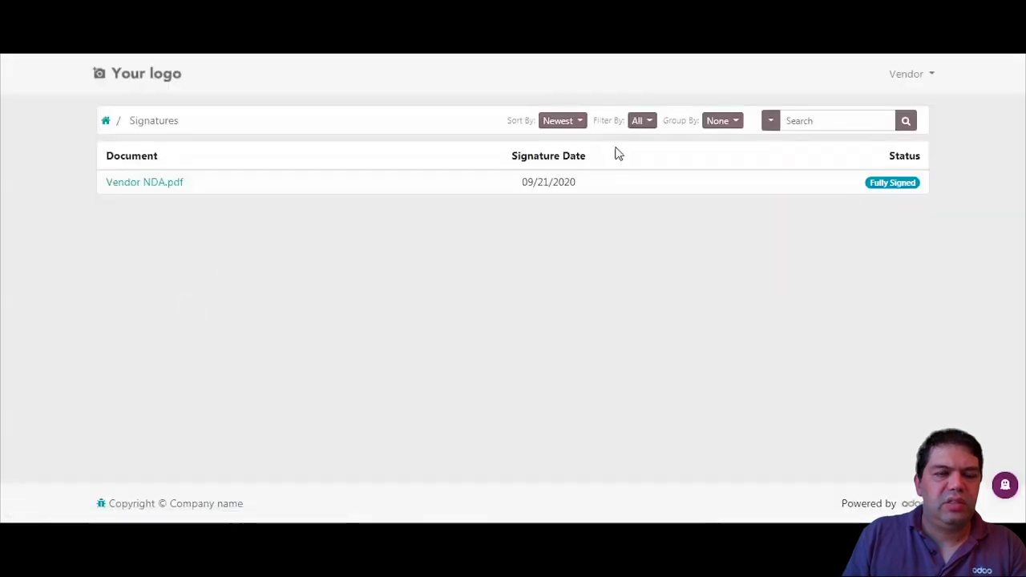
click(154, 182)
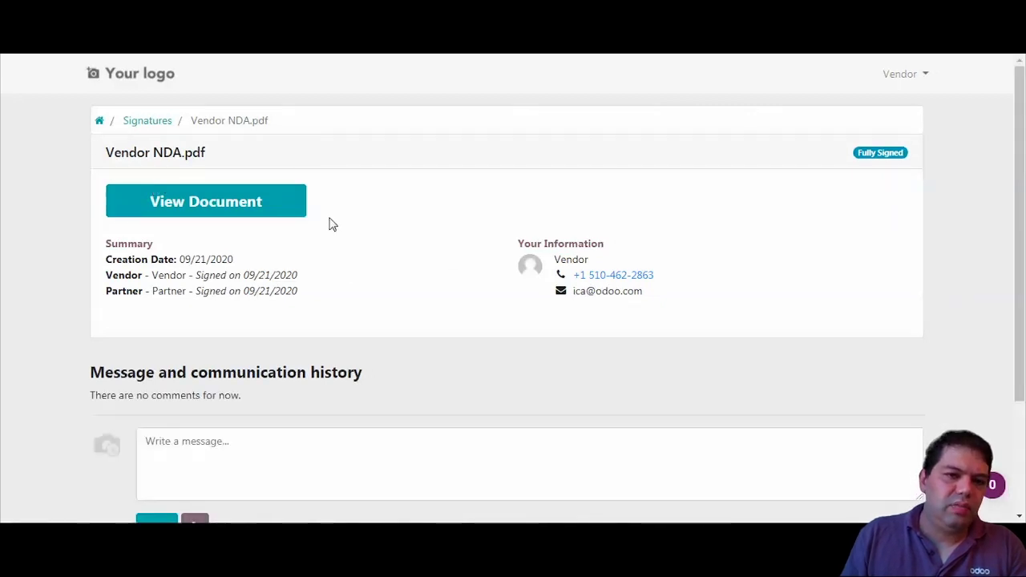
click(246, 209)
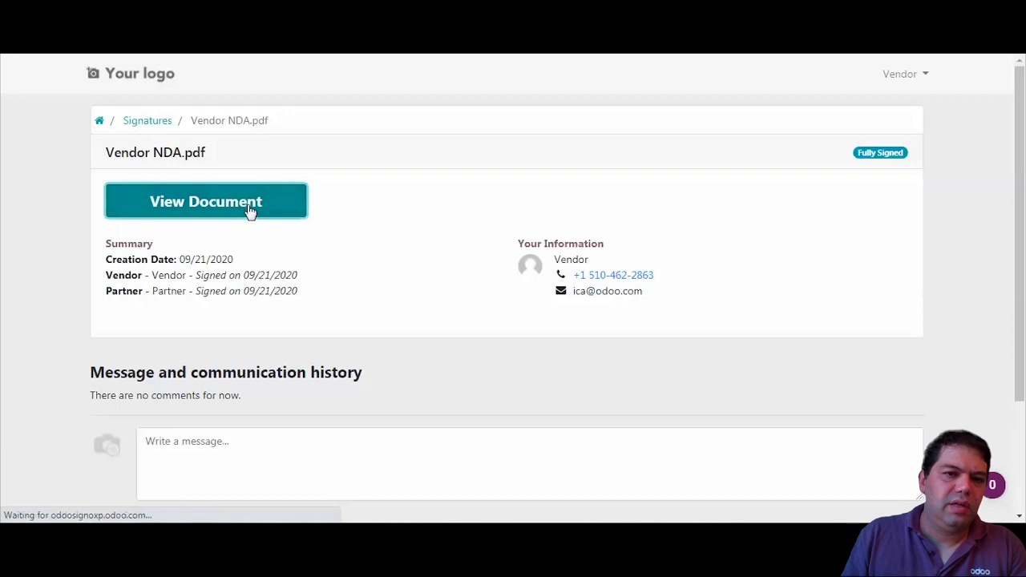